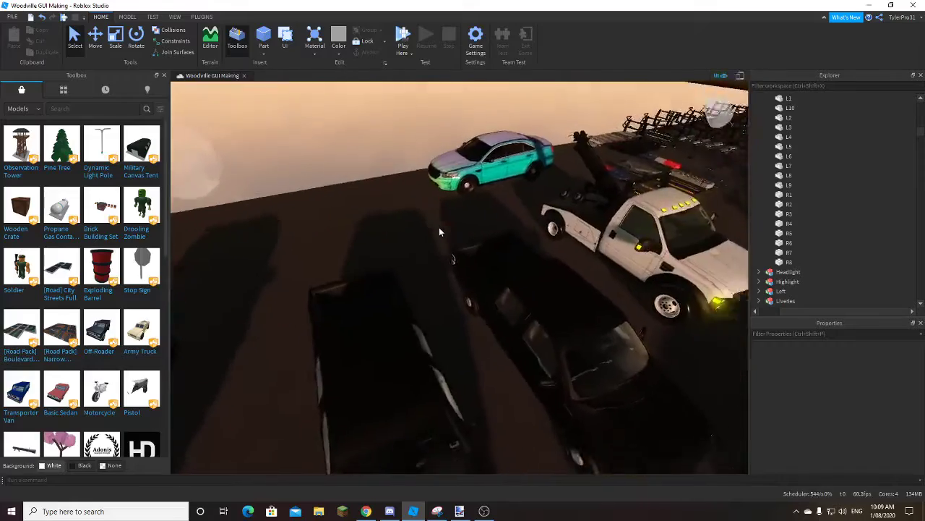
Fly the camera past the parked cars to a close view of the light bar collection
right_drag(439, 231, 439, 227)
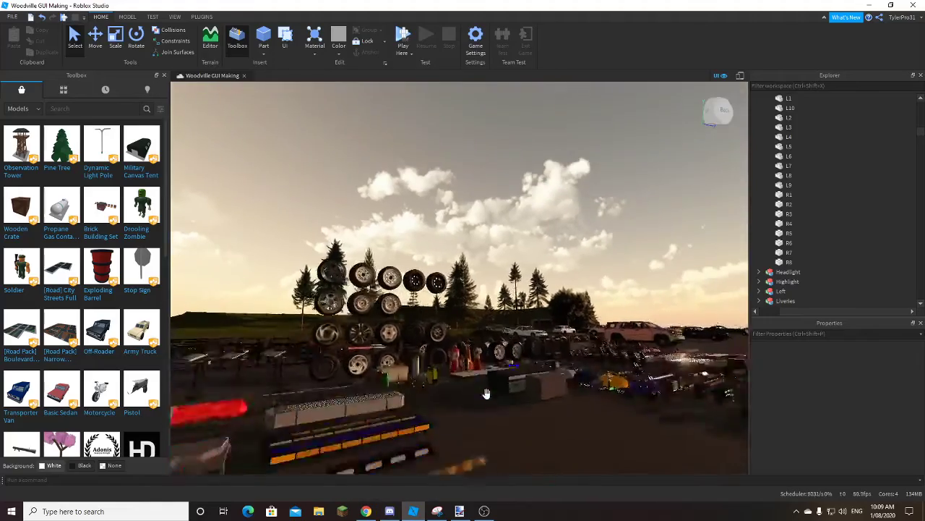
right_drag(487, 393, 484, 398)
key(w)
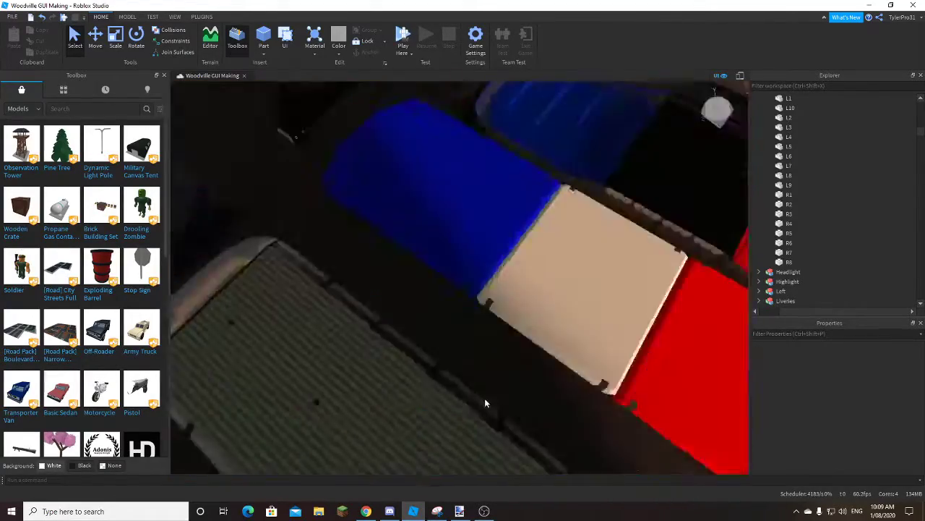
scroll(485, 398, down, 5)
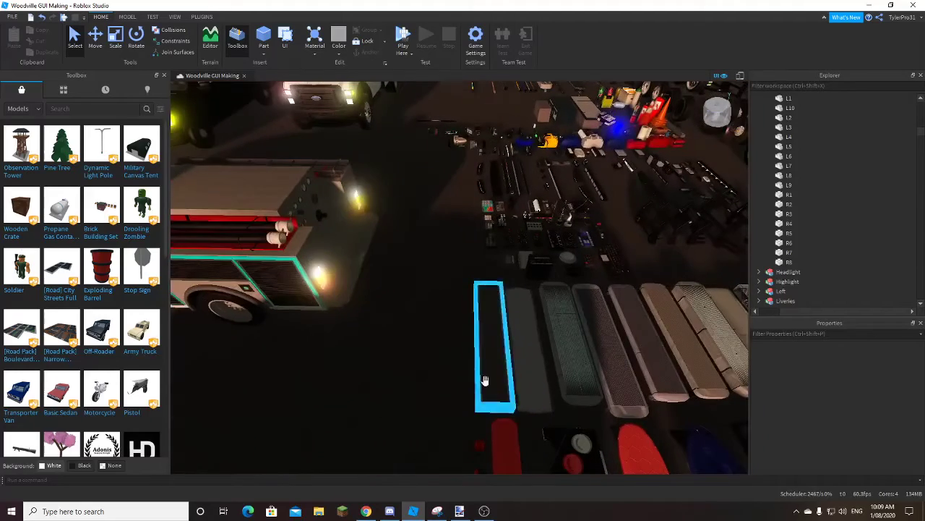
Select the Legacy light bar and rotate it 90° about the vertical axis
click(500, 364)
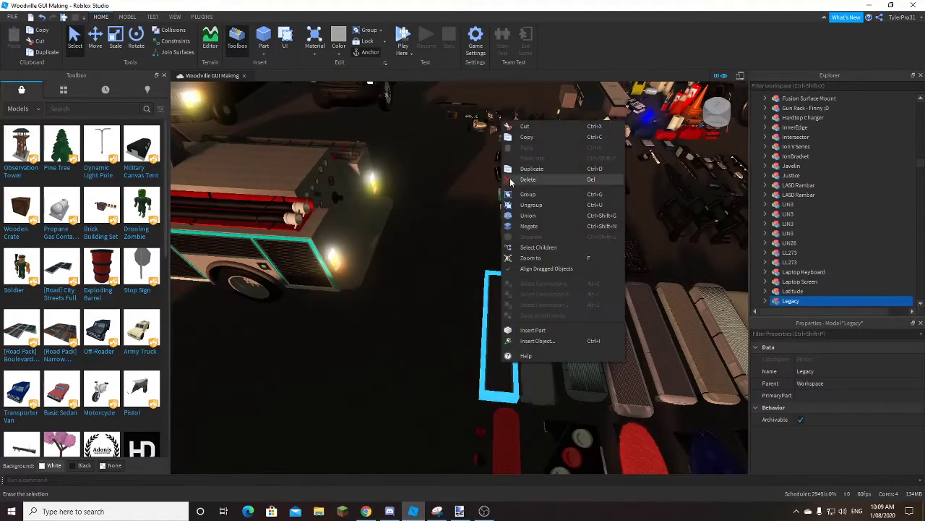
scroll(485, 304, down, 5)
right_drag(481, 274, 475, 237)
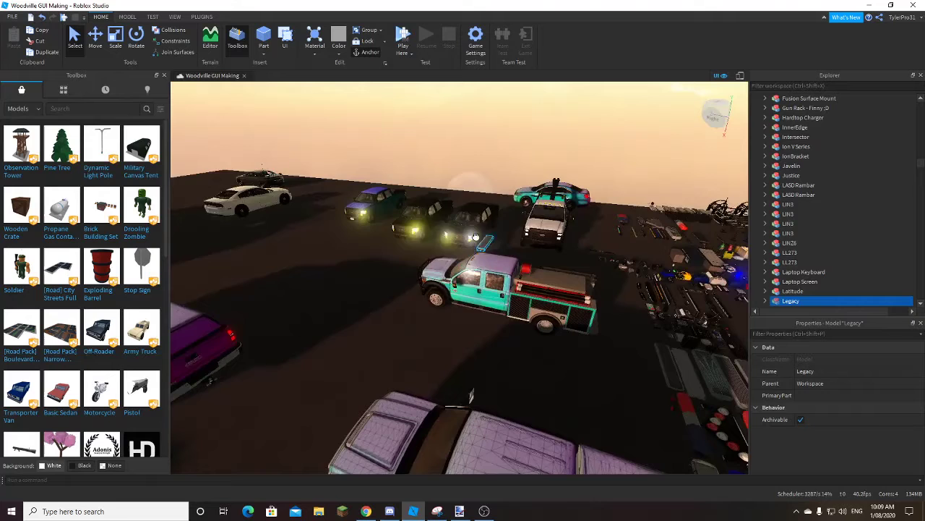
scroll(494, 250, up, 5)
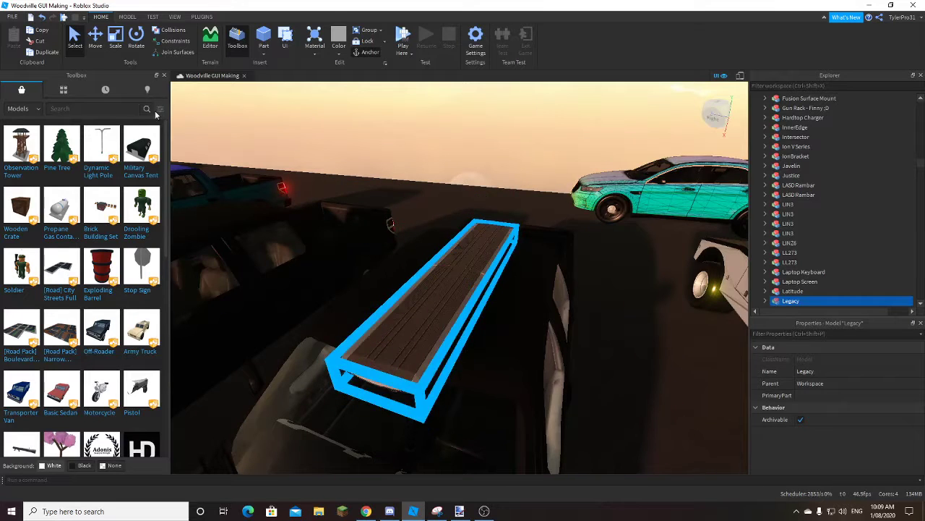
click(127, 15)
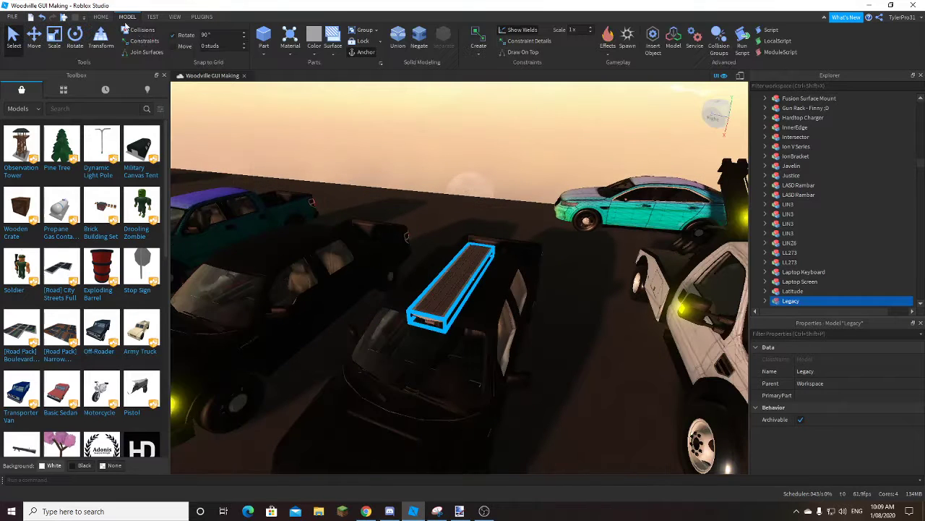
click(104, 16)
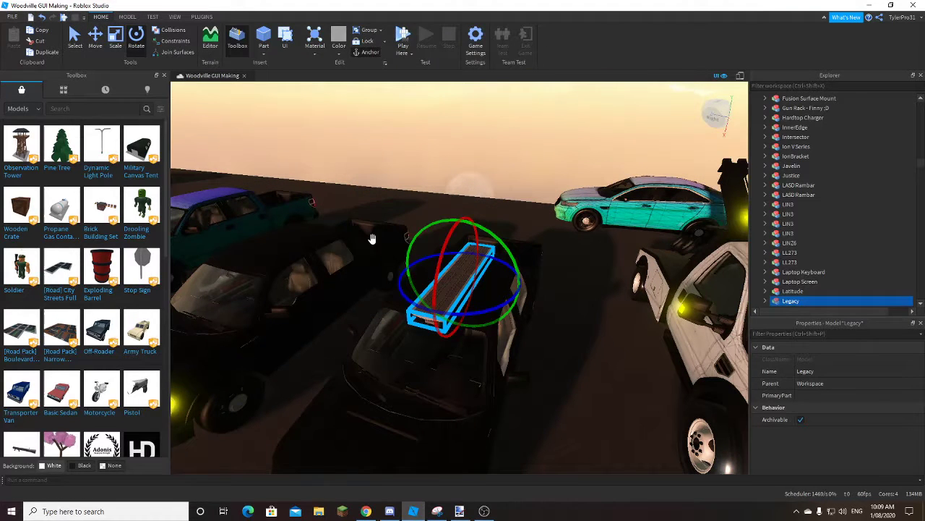
drag(463, 311, 504, 274)
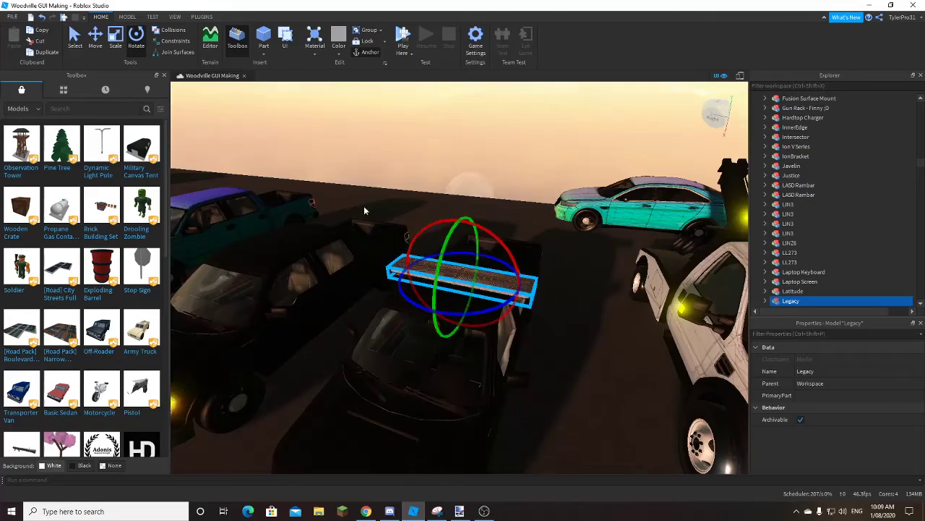
Place the light bar crosswise on the black truck's roof and inspect it from several angles
right_drag(363, 210, 401, 267)
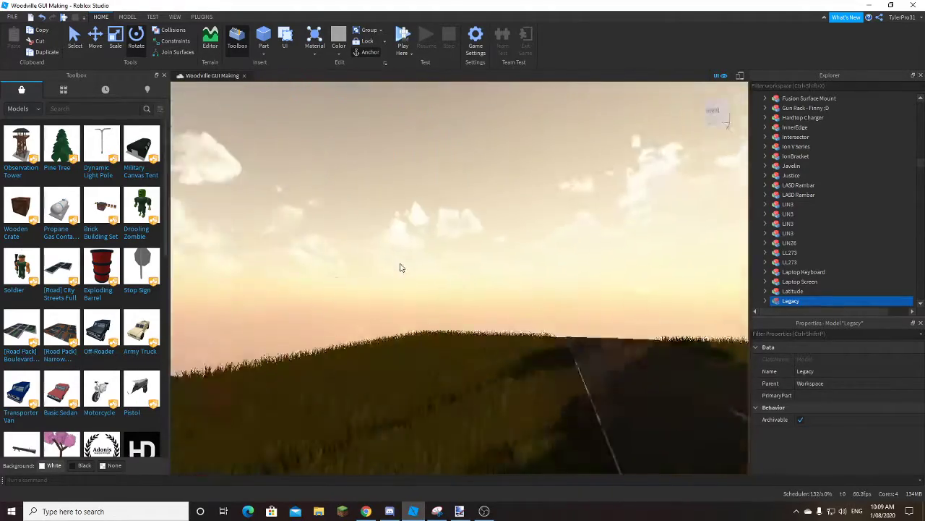
key(f)
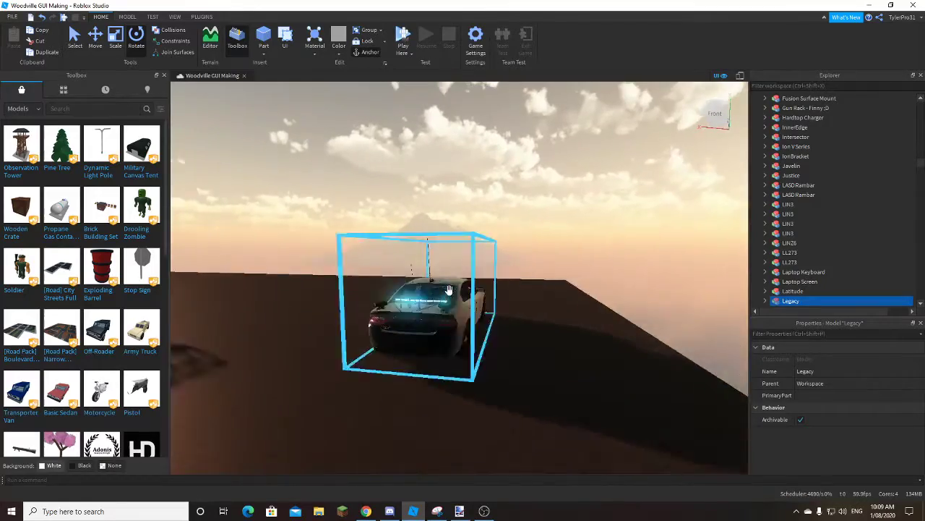
mouse_move(449, 289)
right_down()
mouse_move(359, 199)
mouse_move(176, 55)
right_up()
key(ctrl+4)
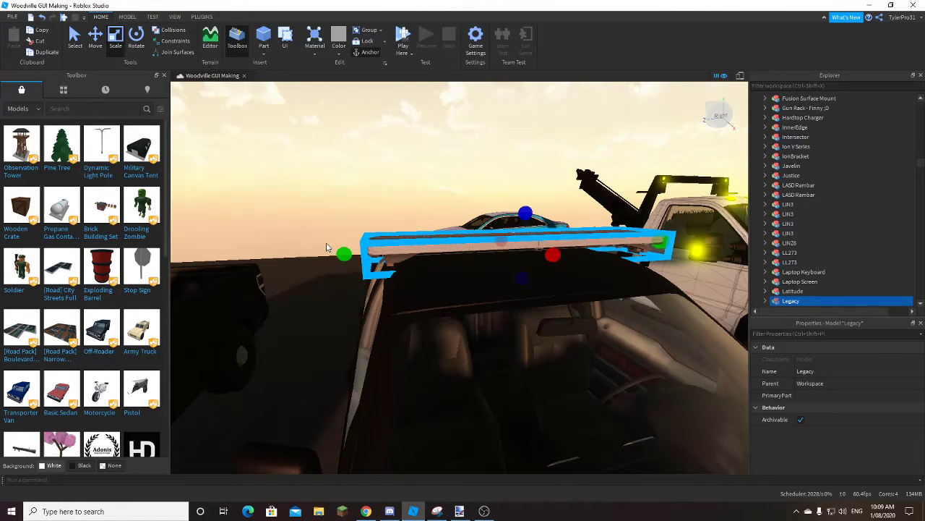
right_drag(348, 253, 312, 254)
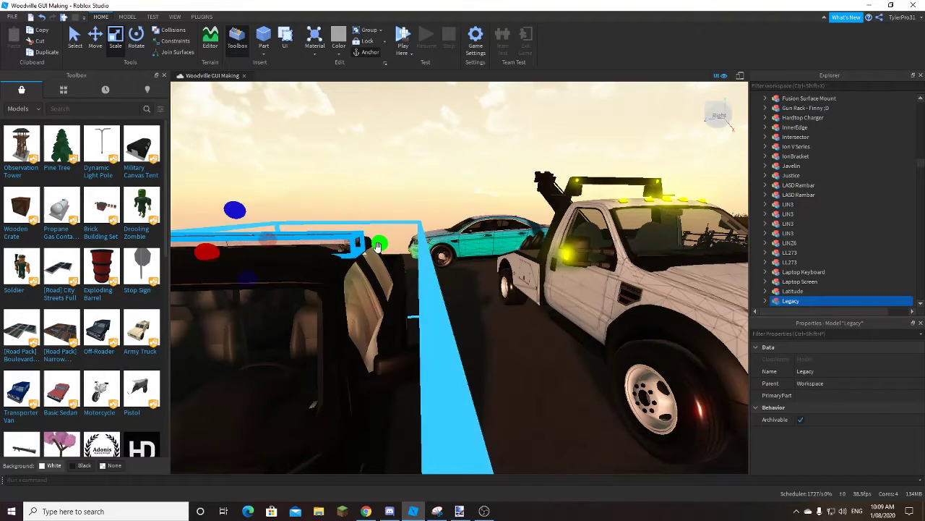
right_drag(379, 251, 377, 253)
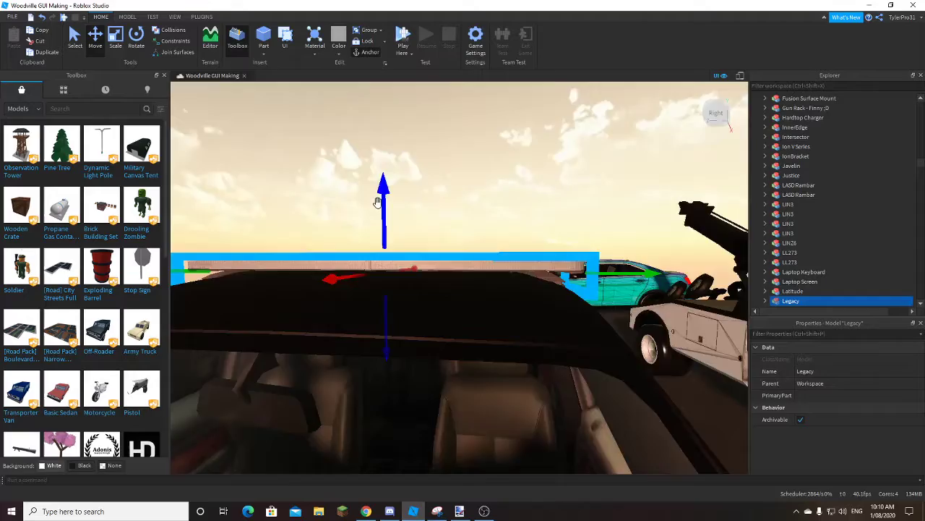
right_drag(438, 196, 438, 196)
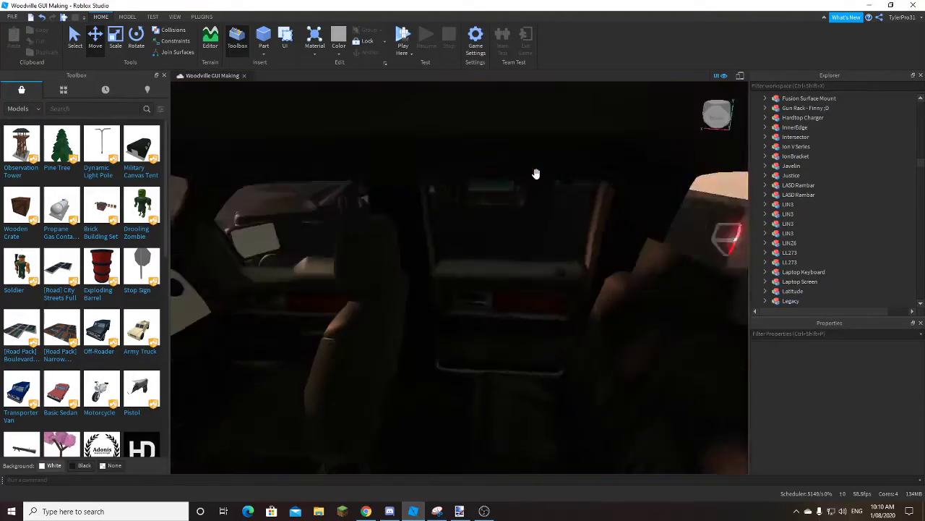
right_drag(537, 179, 536, 179)
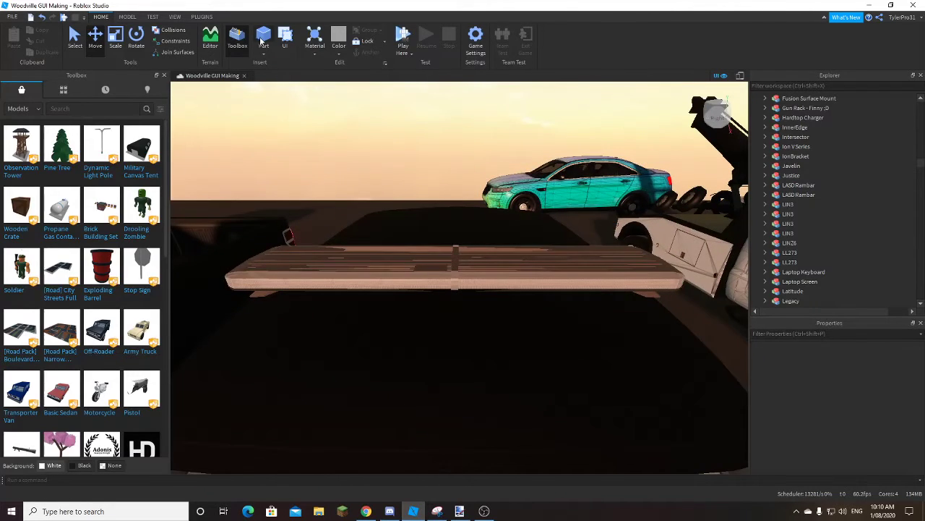
Set new parts to medium blue Neon and insert a Part
click(451, 310)
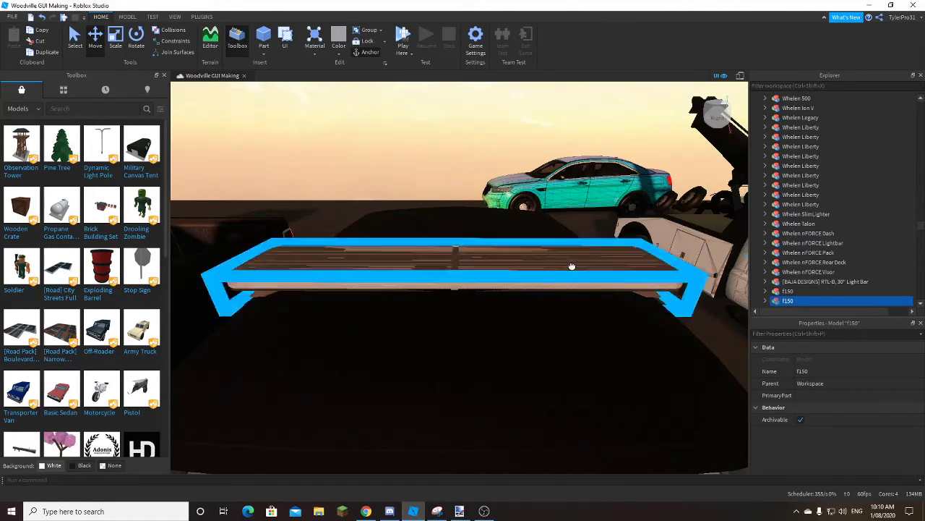
click(380, 142)
click(336, 55)
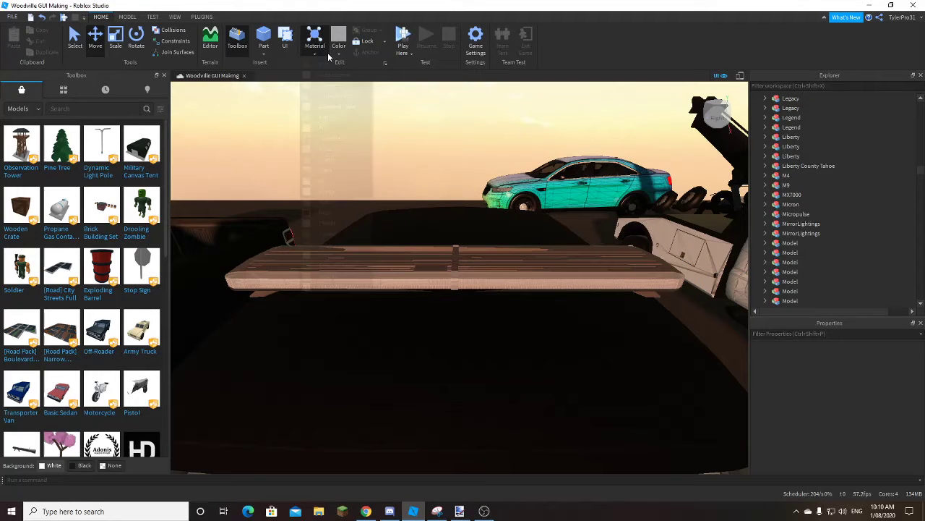
click(448, 104)
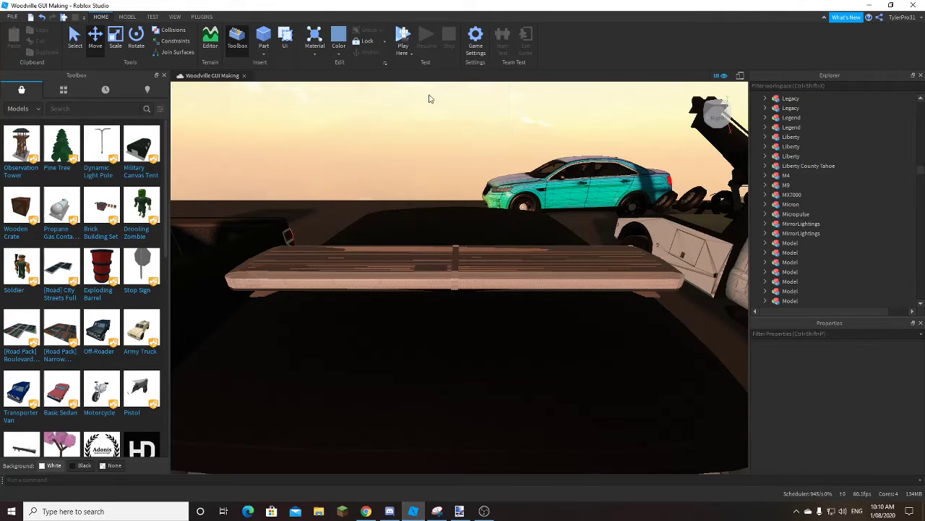
click(314, 49)
click(331, 211)
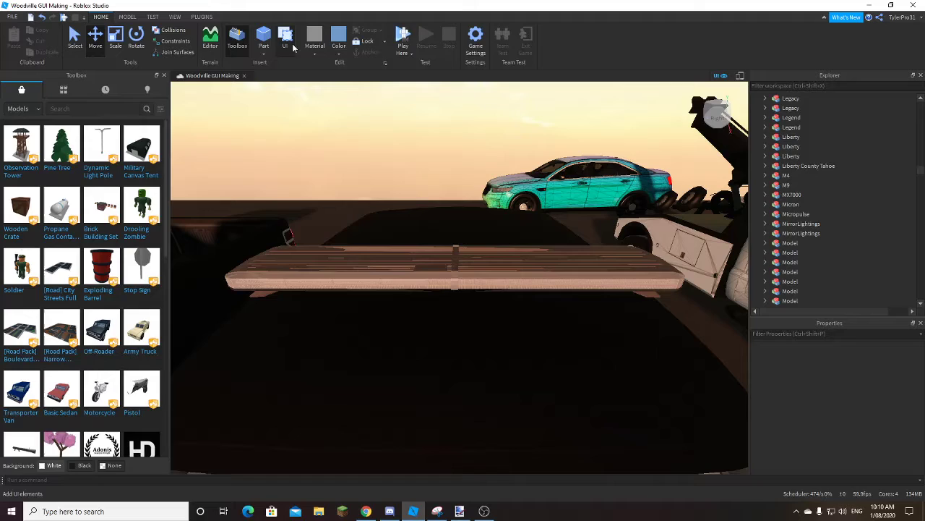
click(316, 52)
click(318, 174)
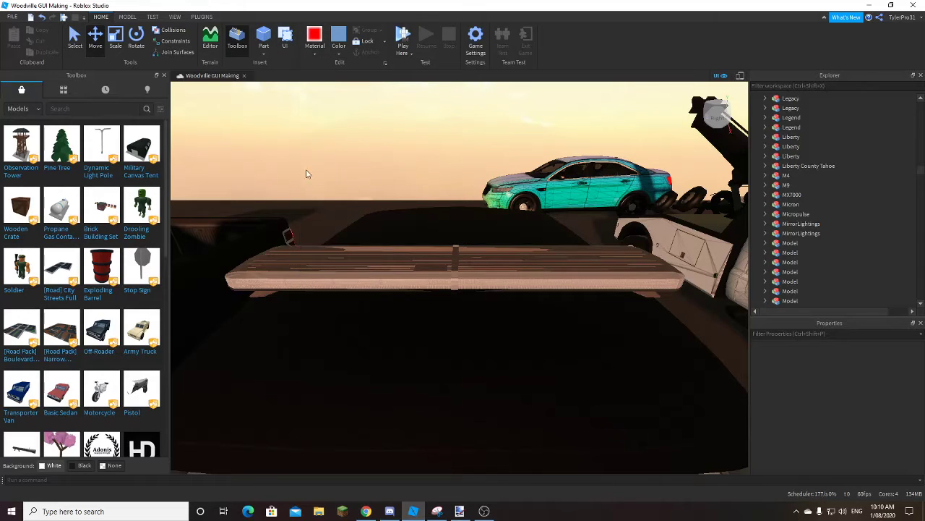
click(264, 36)
Scale the neon part into a flat, narrow slab resting on the light bar
right_drag(397, 240, 403, 246)
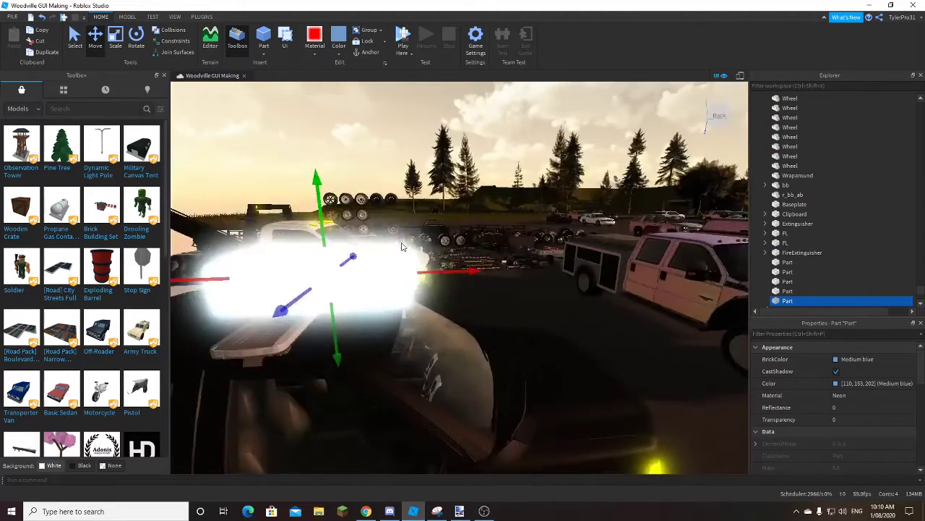
key(a)
click(115, 36)
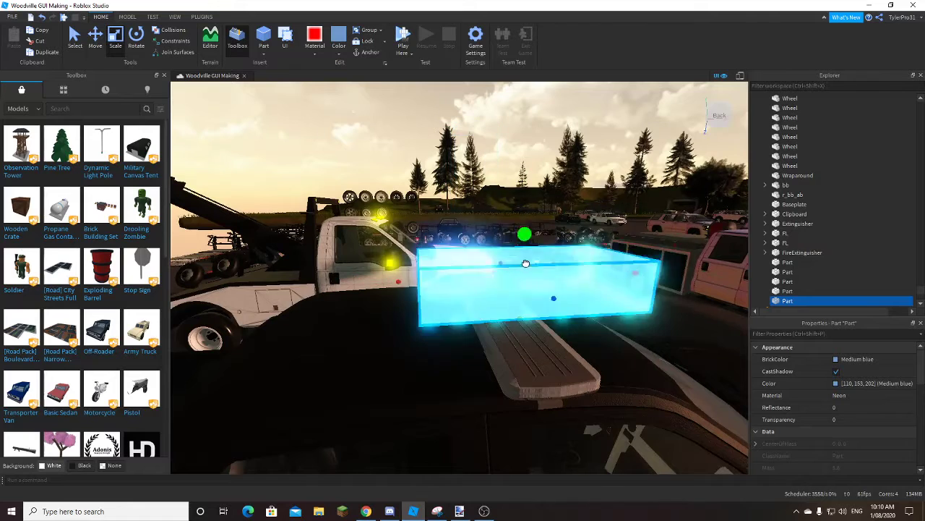
drag(520, 232, 521, 316)
right_drag(521, 316, 561, 305)
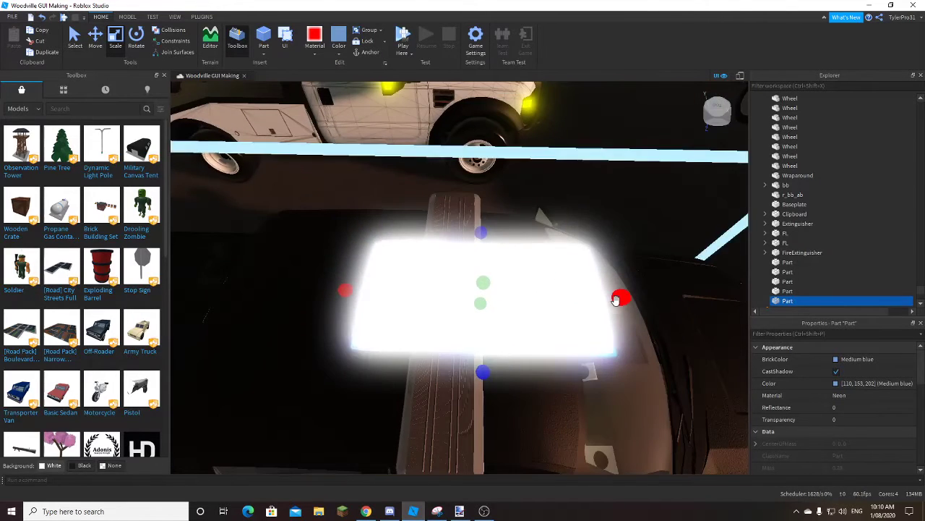
drag(615, 300, 517, 300)
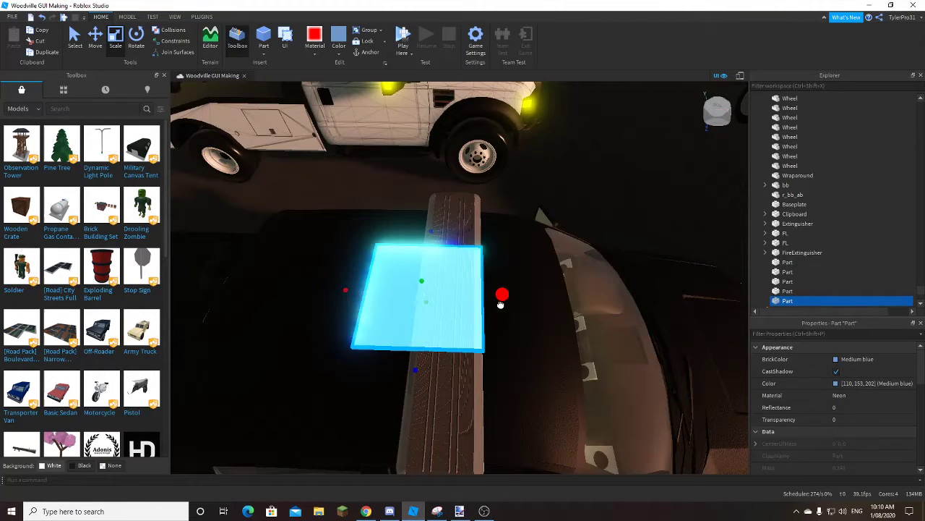
drag(346, 291, 376, 293)
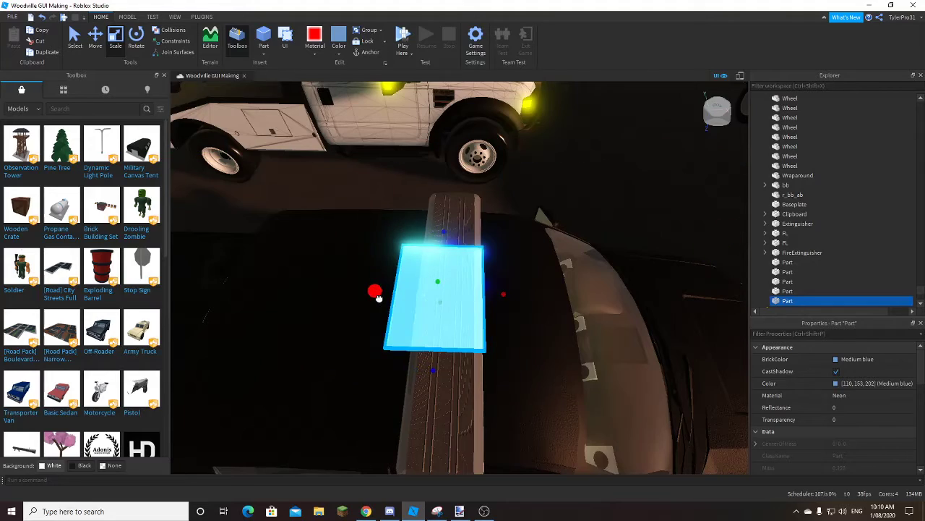
right_drag(396, 296, 431, 281)
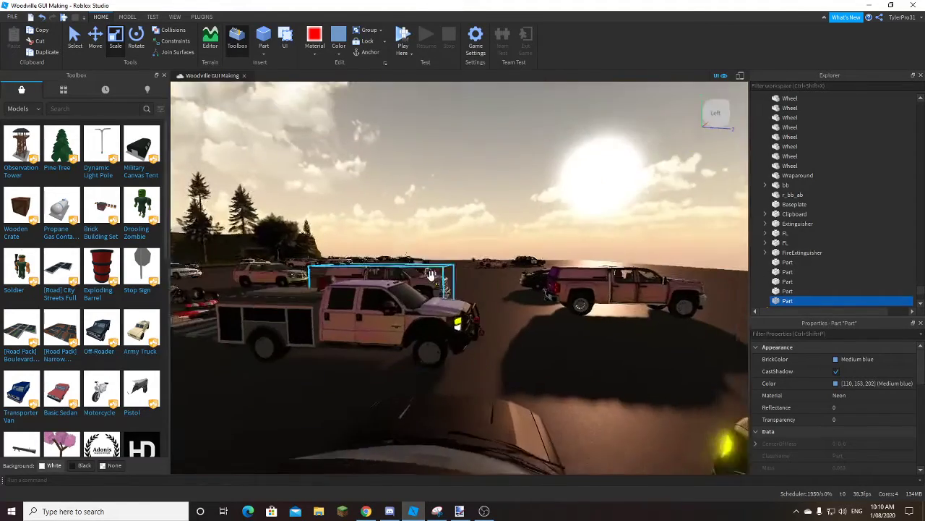
key(f)
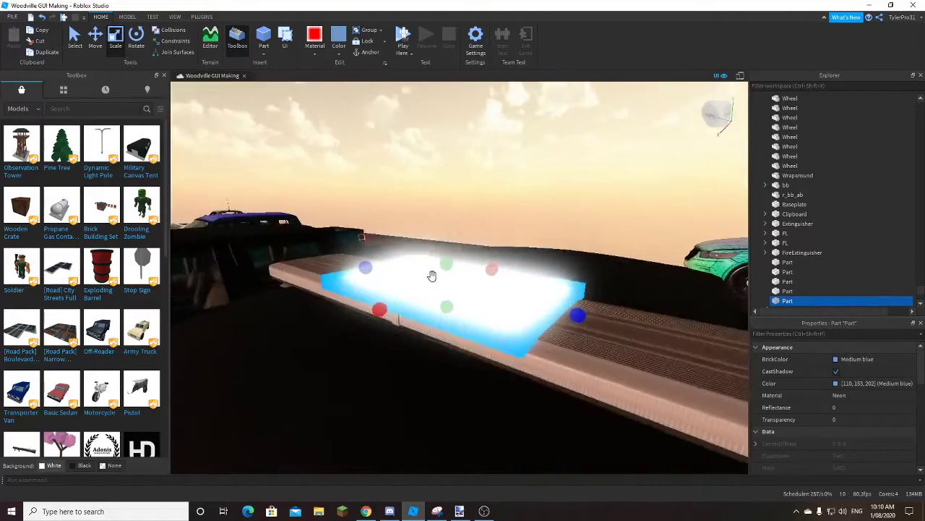
Switch to Discord and browse the Dev Hangout server's general channel
click(391, 511)
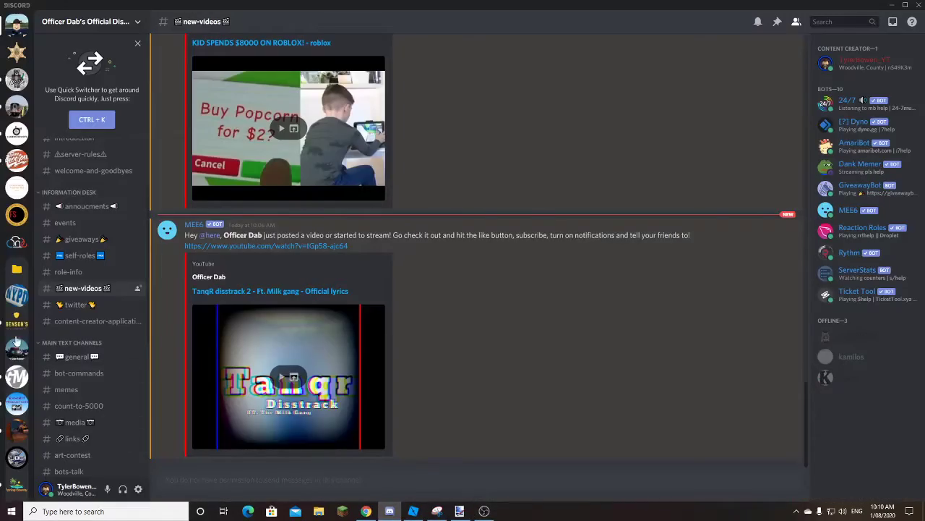
scroll(3, 330, down, 4)
click(16, 181)
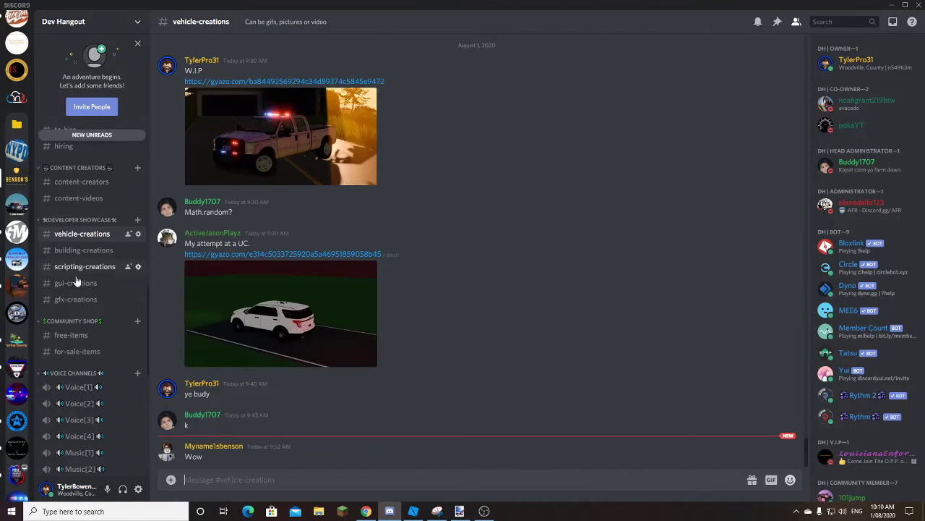
scroll(60, 280, up, 3)
scroll(60, 280, up, 3)
click(65, 250)
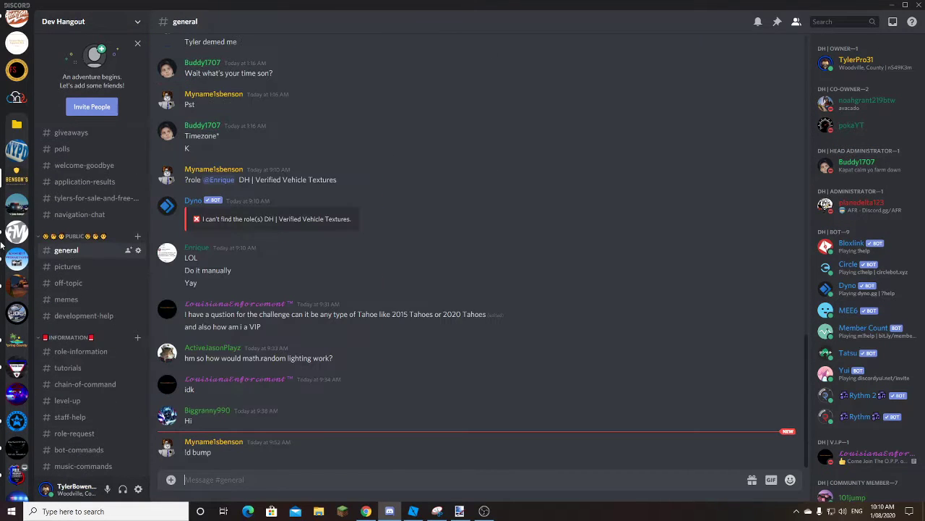
scroll(2, 236, down, 3)
scroll(1, 237, down, 5)
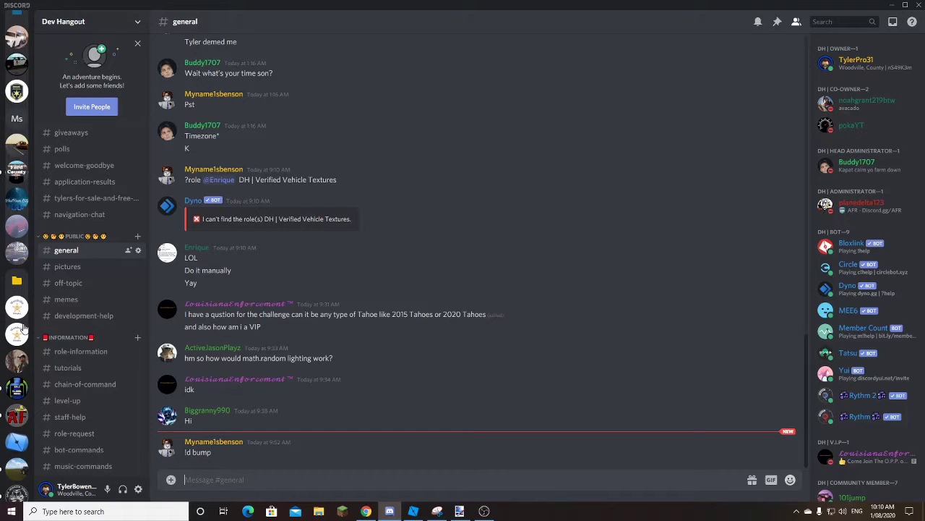
scroll(2, 302, up, 3)
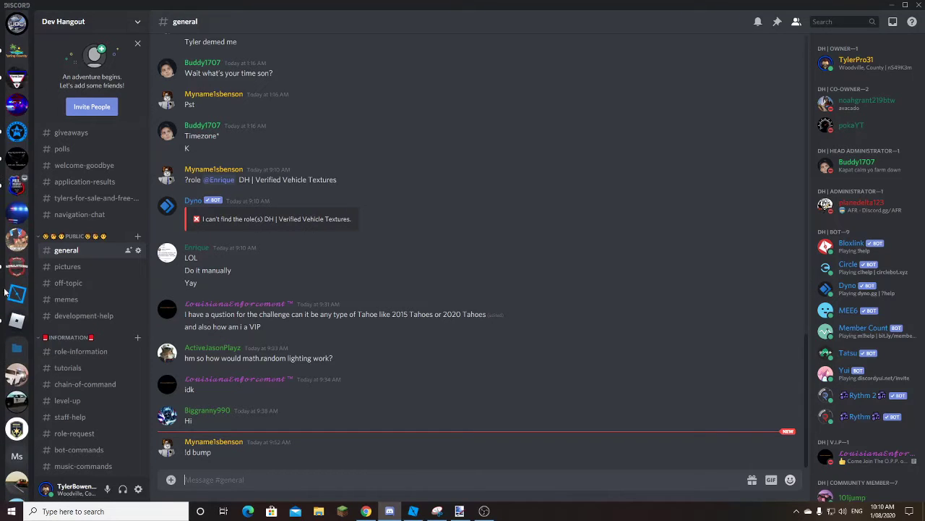
Browse pokaYT's server: developer-chat, pictures, scripting-and-gfx-creations and building-creations channels
click(15, 133)
scroll(97, 195, up, 3)
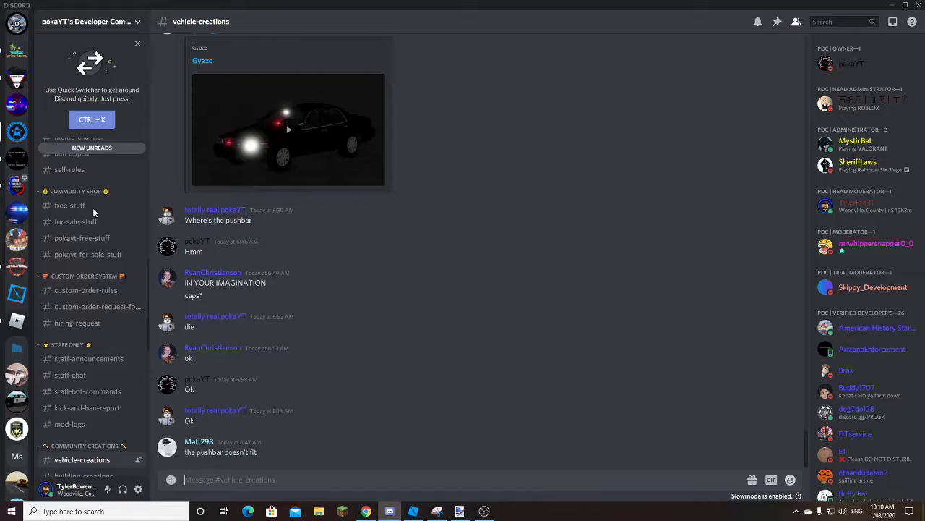
scroll(83, 241, down, 4)
scroll(79, 242, up, 3)
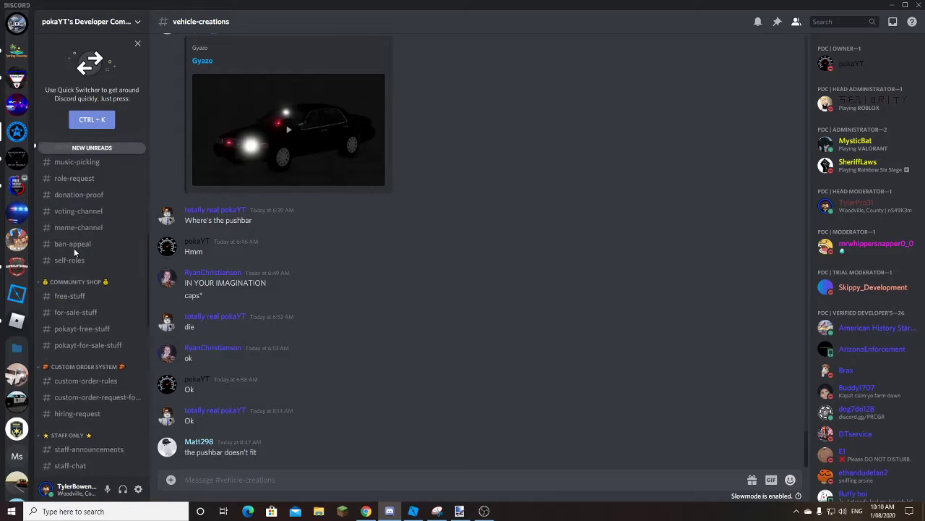
scroll(74, 248, up, 4)
scroll(264, 261, up, 5)
scroll(262, 256, down, 5)
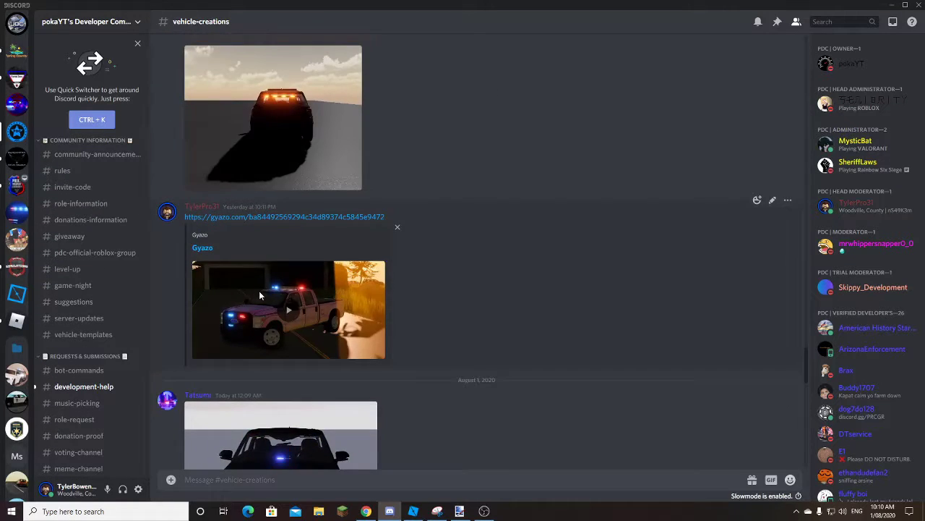
scroll(262, 269, down, 3)
scroll(97, 226, up, 2)
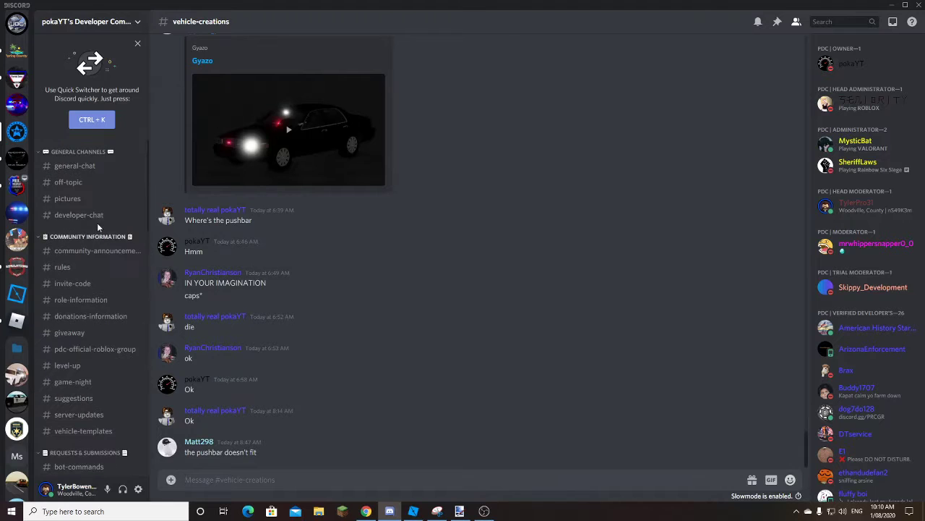
click(97, 217)
click(87, 199)
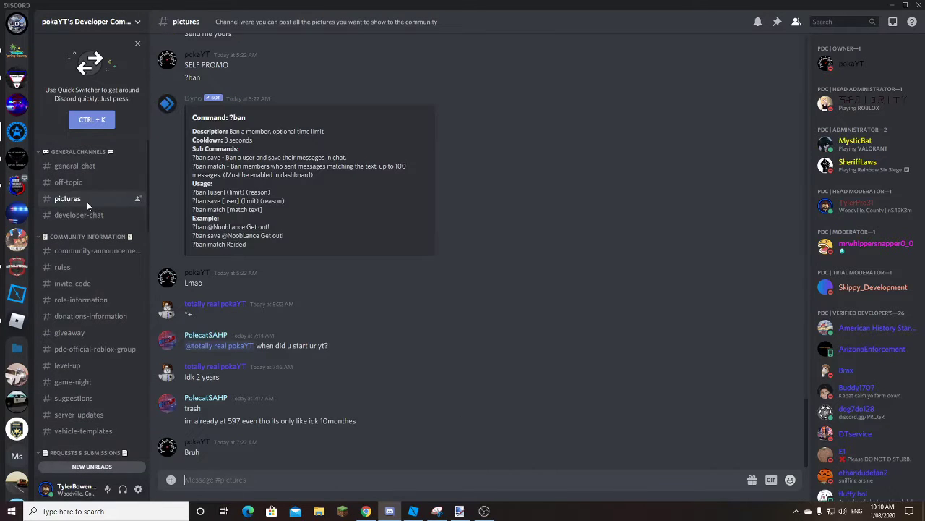
scroll(86, 217, down, 5)
scroll(86, 253, down, 5)
scroll(86, 304, down, 5)
scroll(85, 304, down, 5)
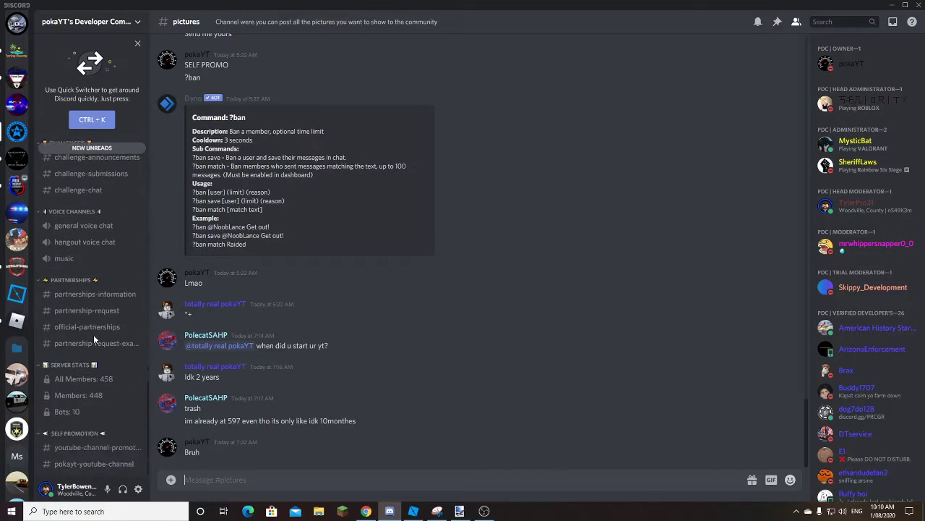
scroll(93, 315, up, 5)
click(94, 250)
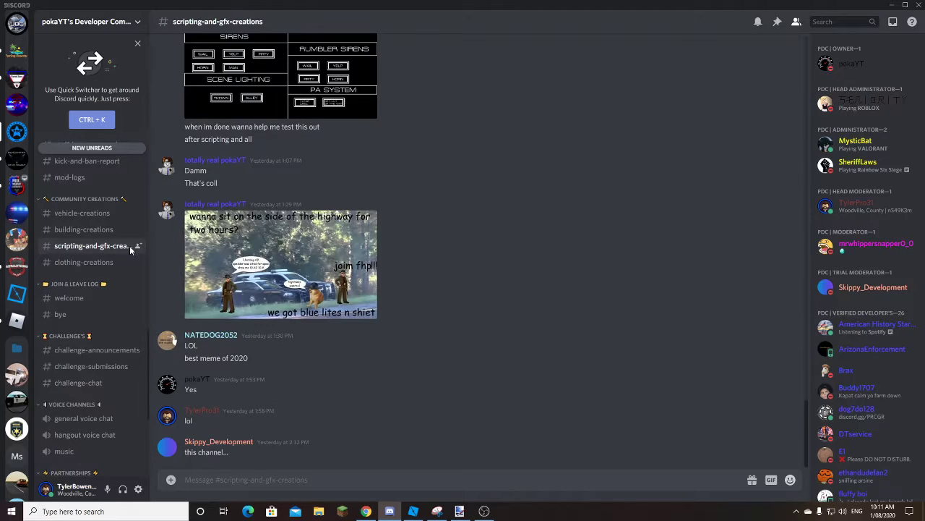
scroll(235, 251, up, 4)
scroll(236, 251, down, 4)
click(80, 229)
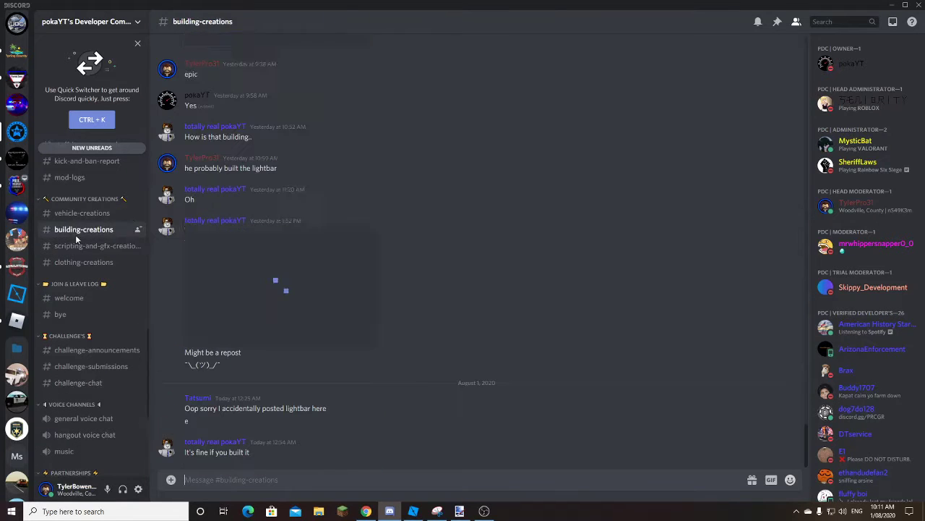
Open Splez Hangout's creation-showcase channel and scroll far back through older posts
click(9, 107)
click(99, 468)
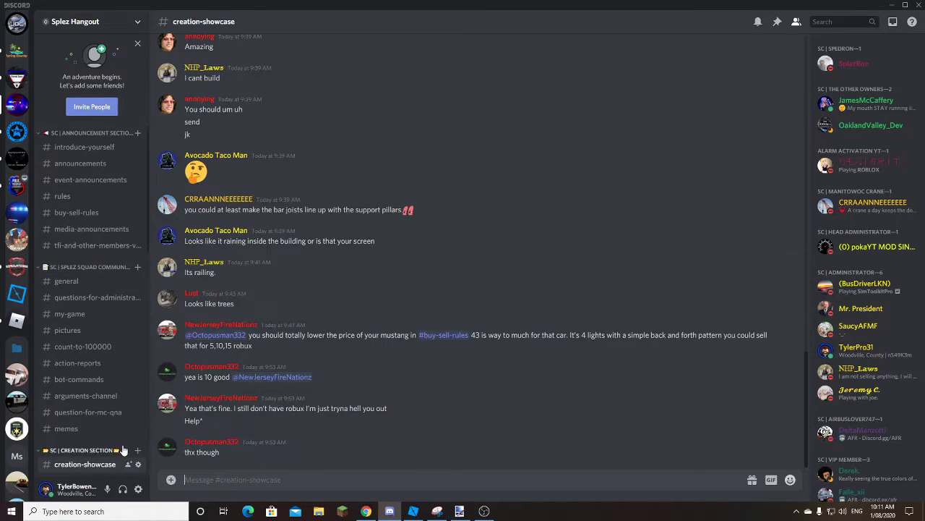
scroll(263, 307, up, 5)
scroll(263, 306, up, 5)
scroll(274, 291, up, 5)
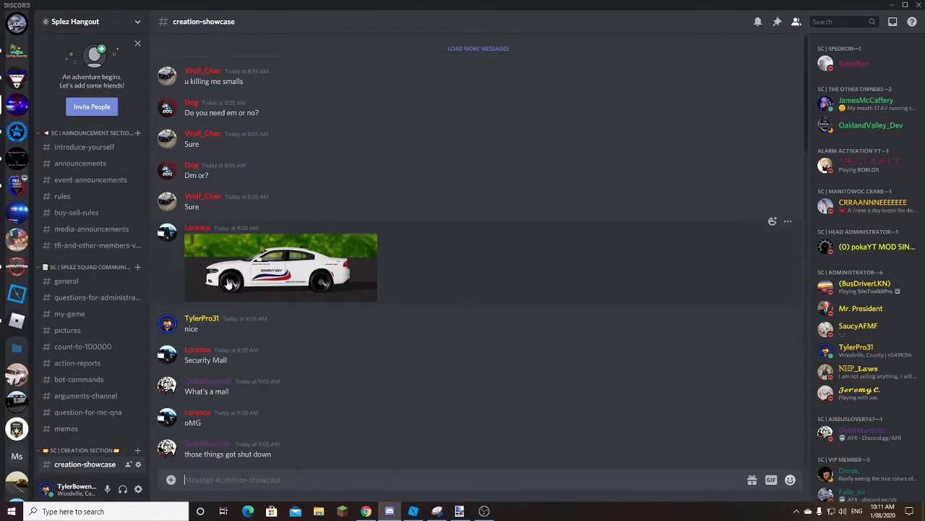
scroll(217, 267, up, 5)
scroll(211, 244, up, 5)
scroll(195, 239, up, 5)
scroll(177, 230, up, 5)
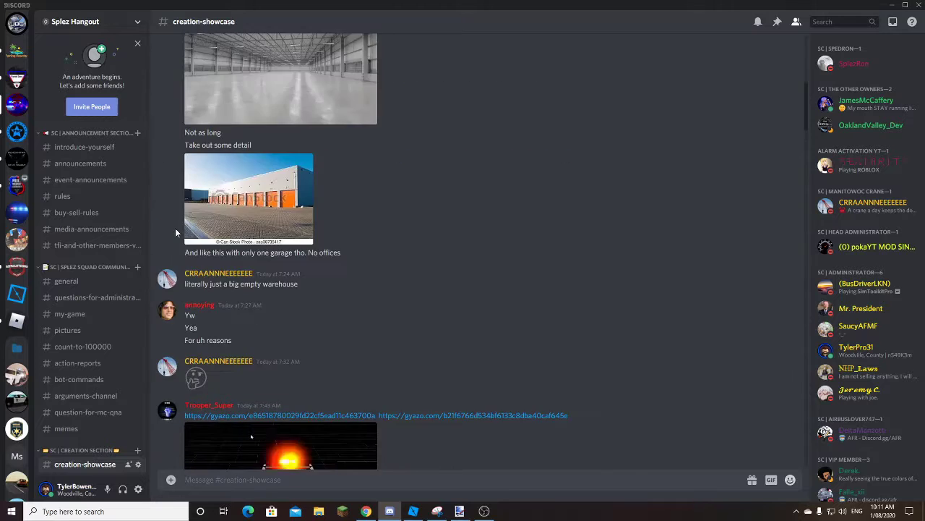
scroll(175, 227, up, 5)
scroll(174, 229, up, 5)
scroll(252, 231, up, 4)
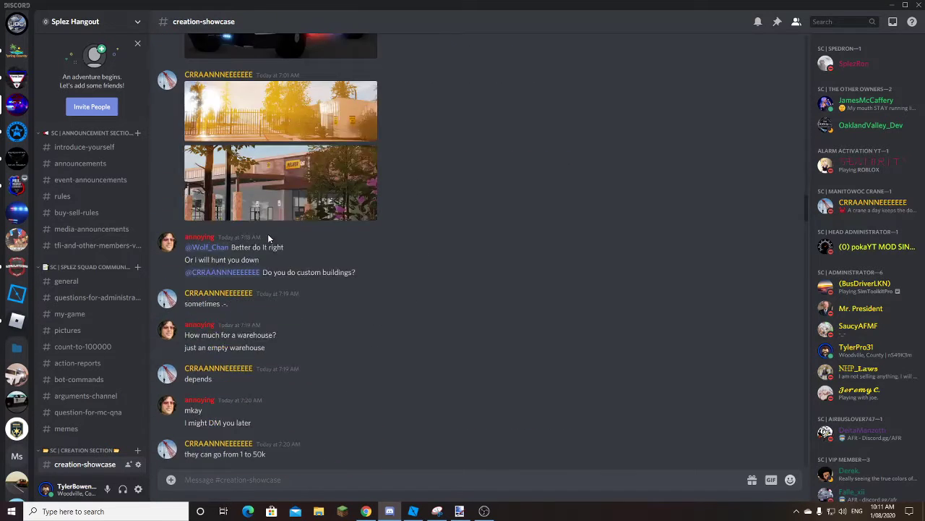
scroll(269, 234, up, 5)
scroll(274, 253, down, 1)
scroll(281, 288, down, 1)
scroll(280, 285, up, 5)
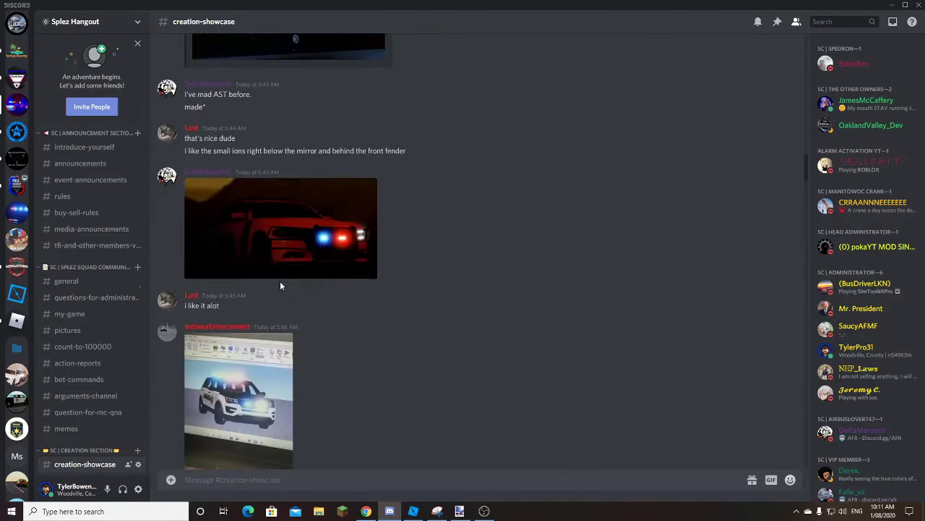
scroll(279, 280, up, 5)
scroll(279, 280, up, 5)
scroll(279, 285, up, 5)
scroll(277, 284, up, 5)
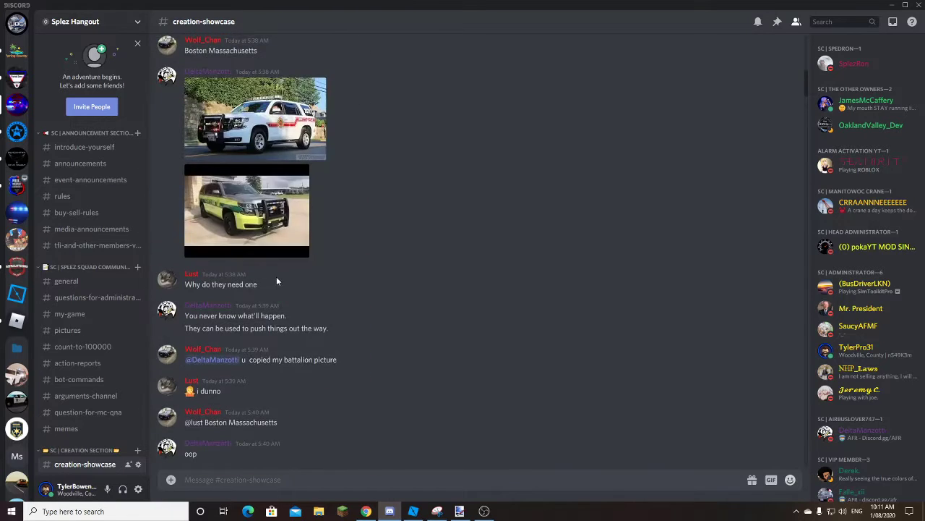
scroll(276, 276, up, 5)
scroll(286, 274, up, 5)
scroll(292, 270, up, 5)
scroll(294, 278, up, 5)
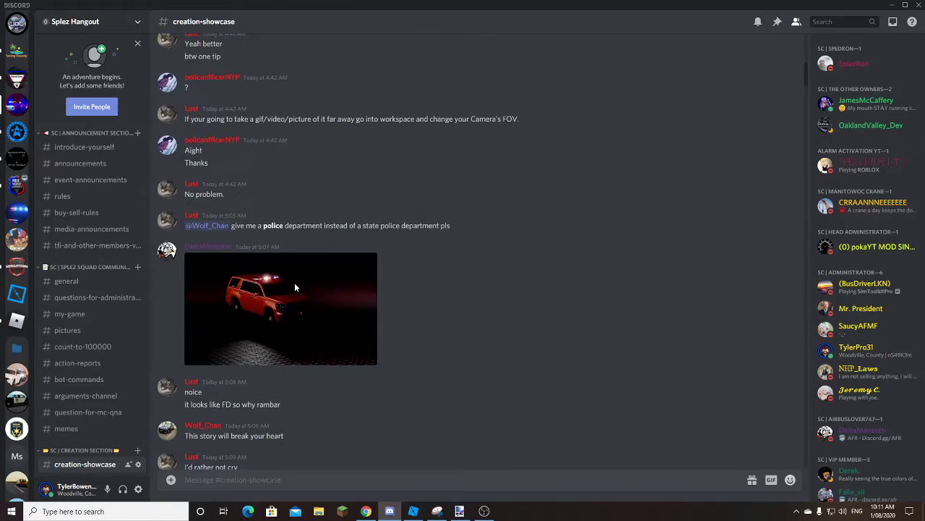
scroll(294, 281, up, 5)
scroll(293, 279, up, 2)
scroll(293, 277, up, 5)
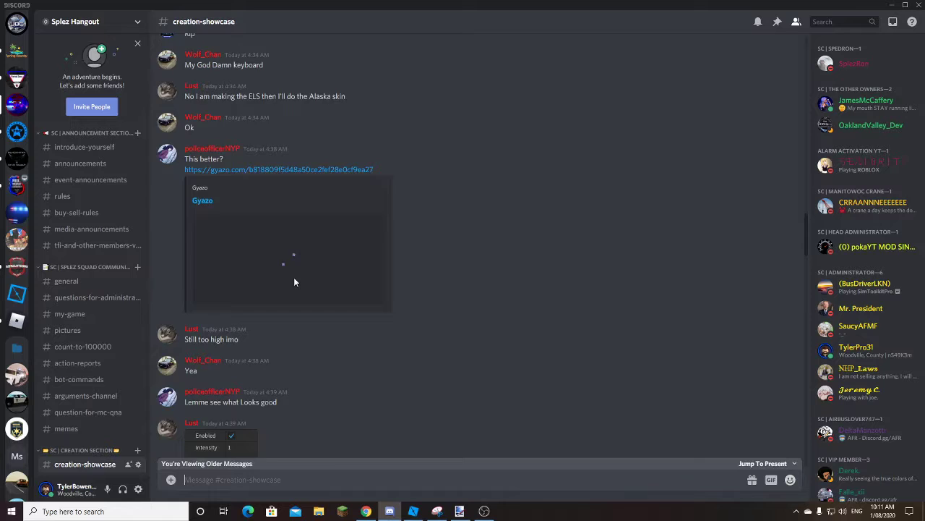
scroll(294, 277, up, 5)
scroll(290, 272, up, 5)
scroll(287, 271, up, 5)
scroll(282, 269, up, 5)
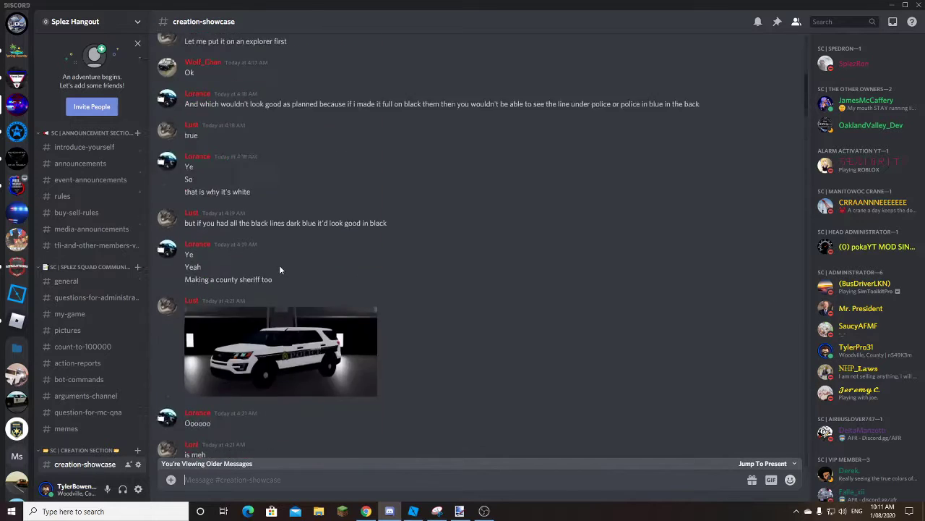
scroll(277, 265, up, 5)
scroll(275, 259, up, 4)
scroll(268, 249, up, 5)
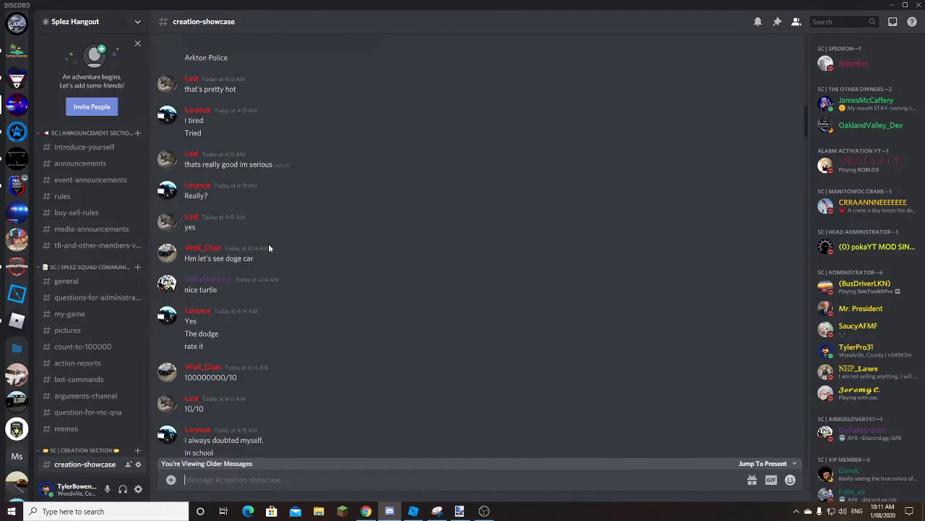
scroll(278, 235, up, 5)
scroll(280, 226, up, 2)
scroll(281, 225, up, 3)
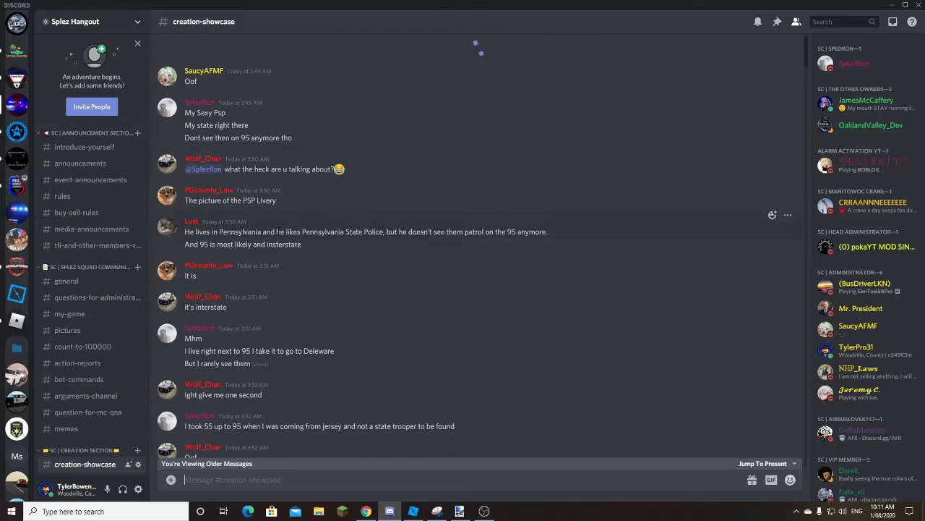
scroll(278, 217, up, 5)
scroll(276, 199, up, 5)
scroll(273, 200, up, 5)
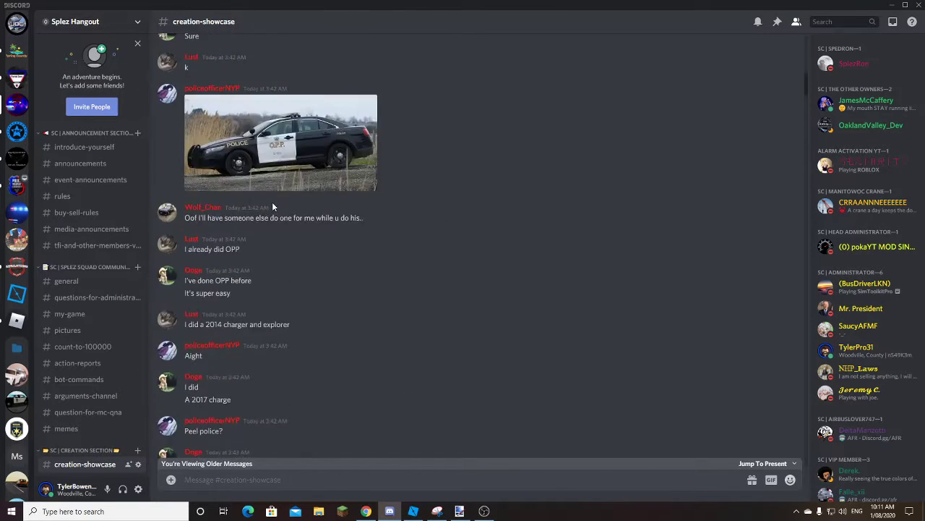
scroll(270, 206, up, 3)
scroll(260, 207, up, 5)
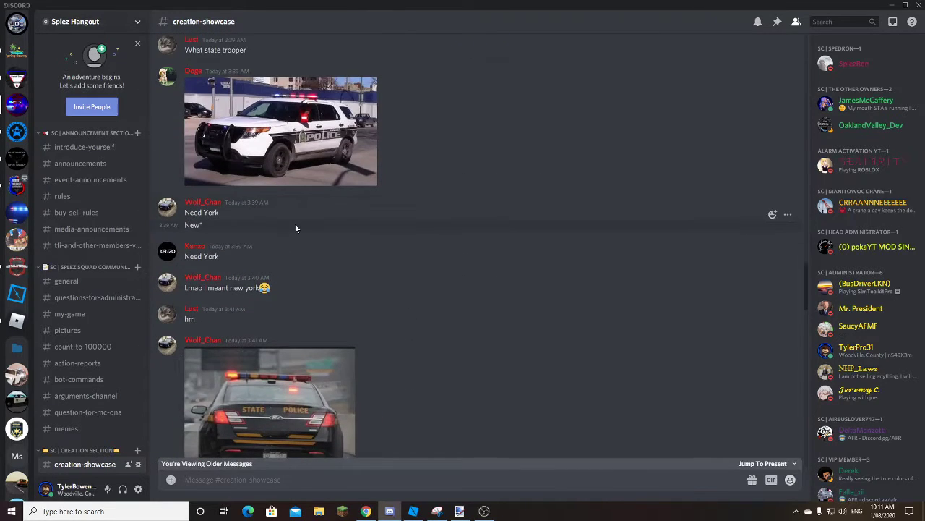
scroll(293, 225, up, 5)
scroll(292, 232, up, 5)
scroll(298, 246, up, 5)
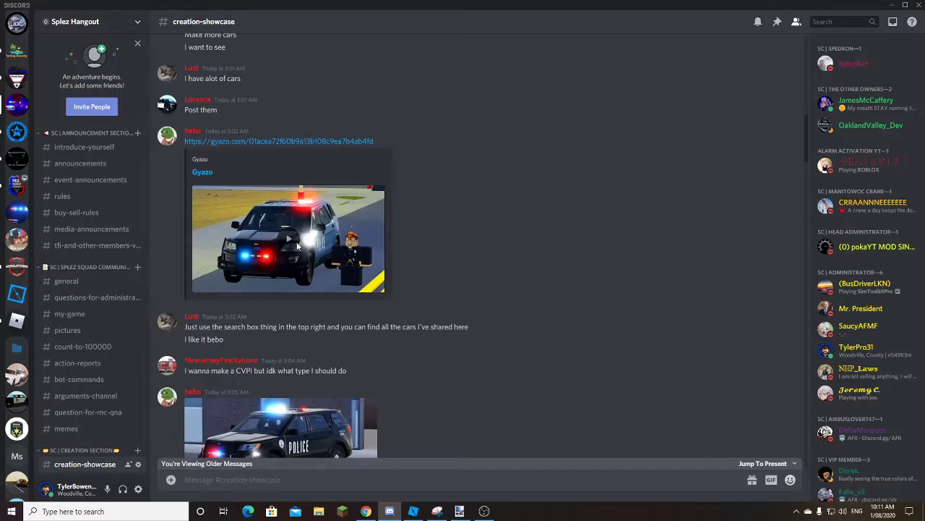
scroll(297, 247, up, 5)
scroll(297, 247, up, 2)
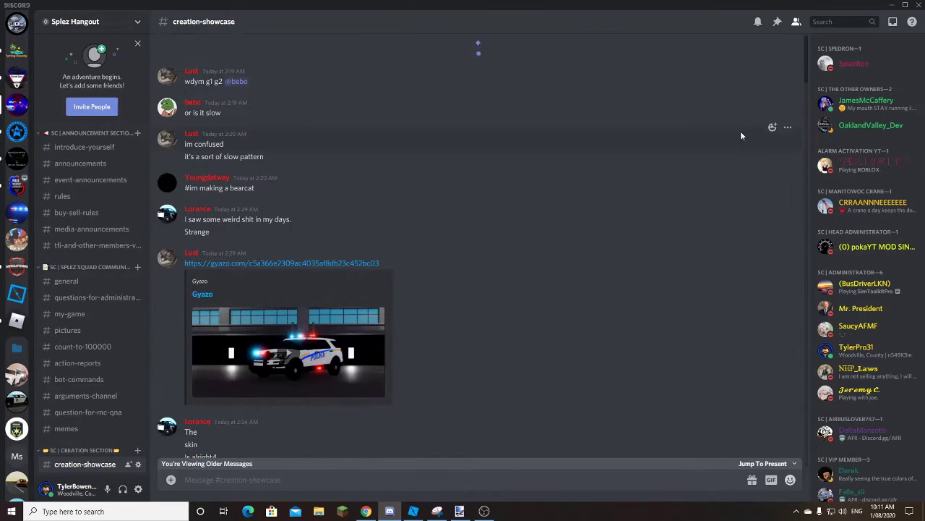
Scroll further back to the police pickup photo, view it full size, then close it
drag(806, 201, 795, 11)
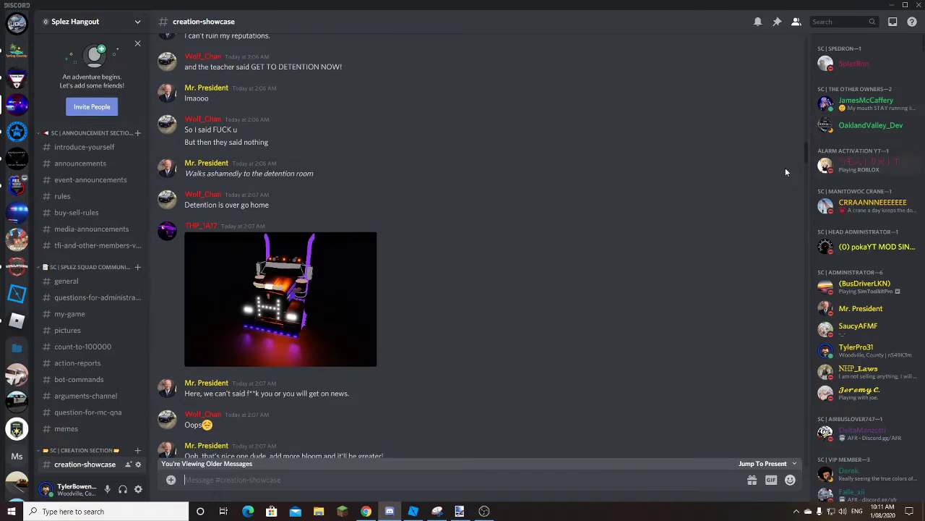
scroll(645, 174, up, 5)
scroll(627, 163, up, 5)
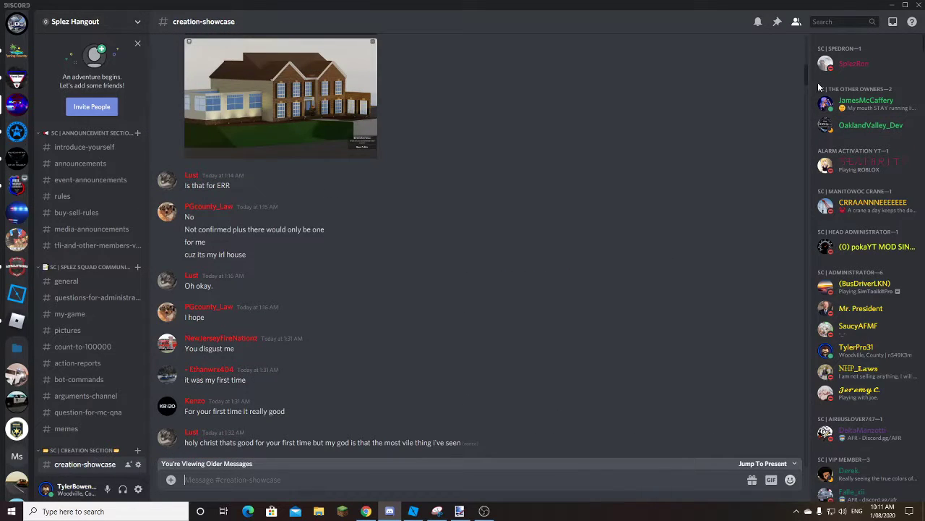
drag(807, 74, 803, 40)
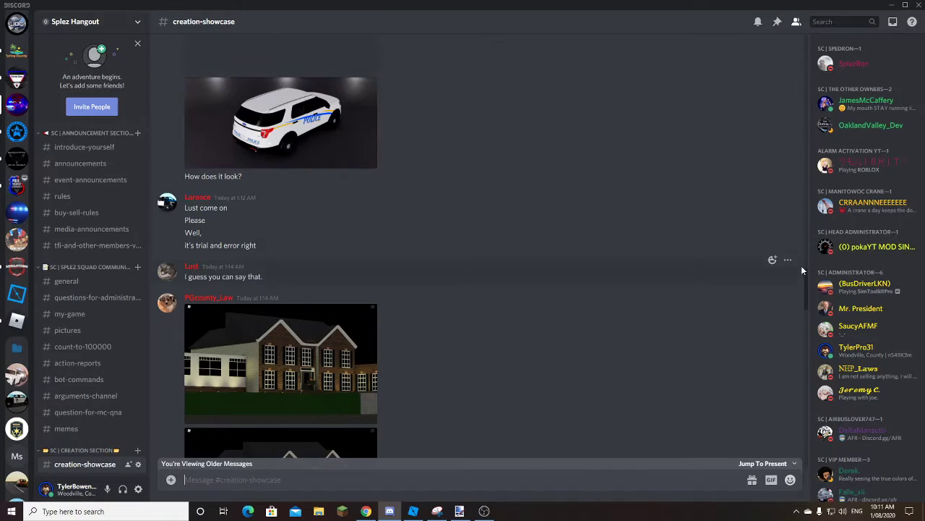
drag(801, 265, 761, 110)
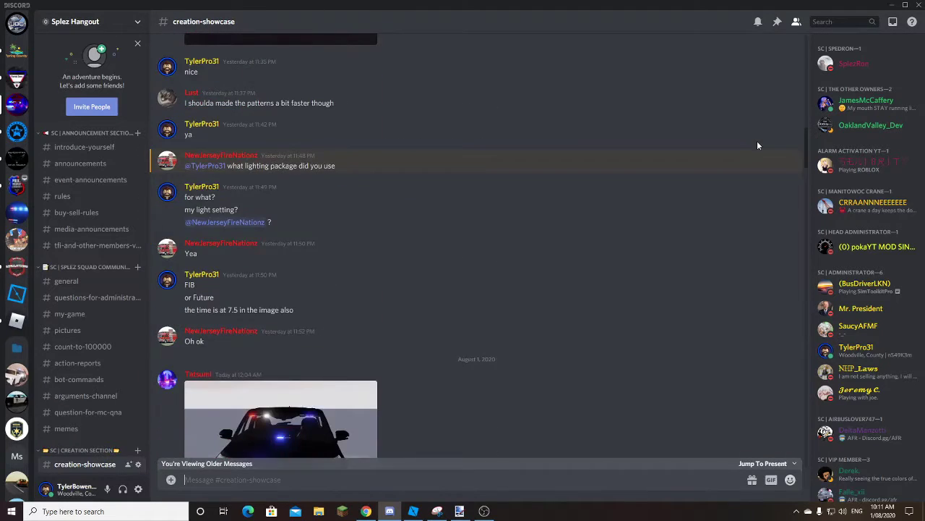
scroll(752, 130, up, 5)
scroll(743, 104, up, 5)
scroll(740, 95, up, 1)
click(336, 201)
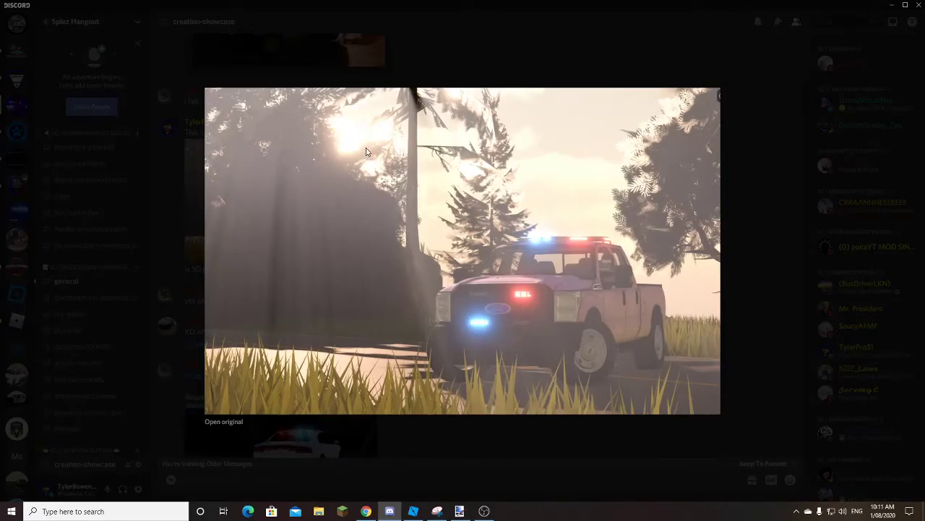
click(433, 446)
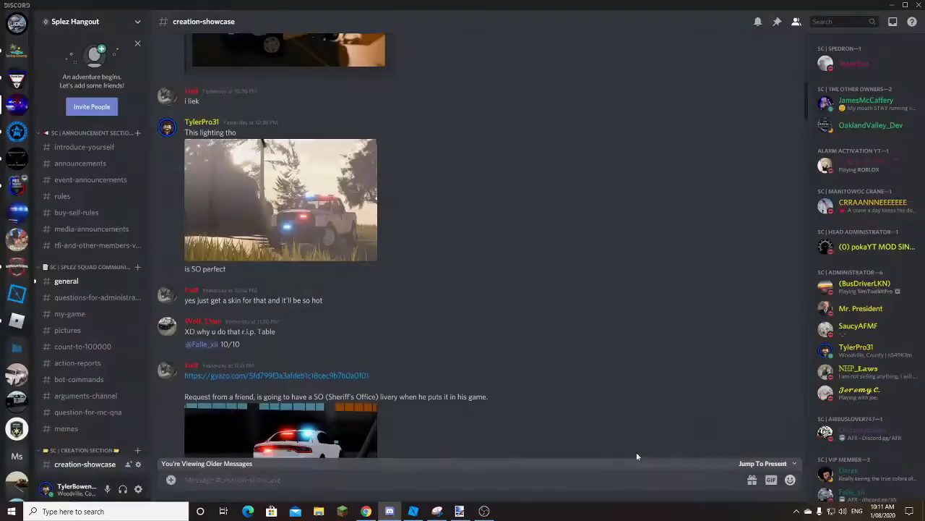
Back in Roblox Studio, scale the neon slab taller and stretch it further left
click(413, 510)
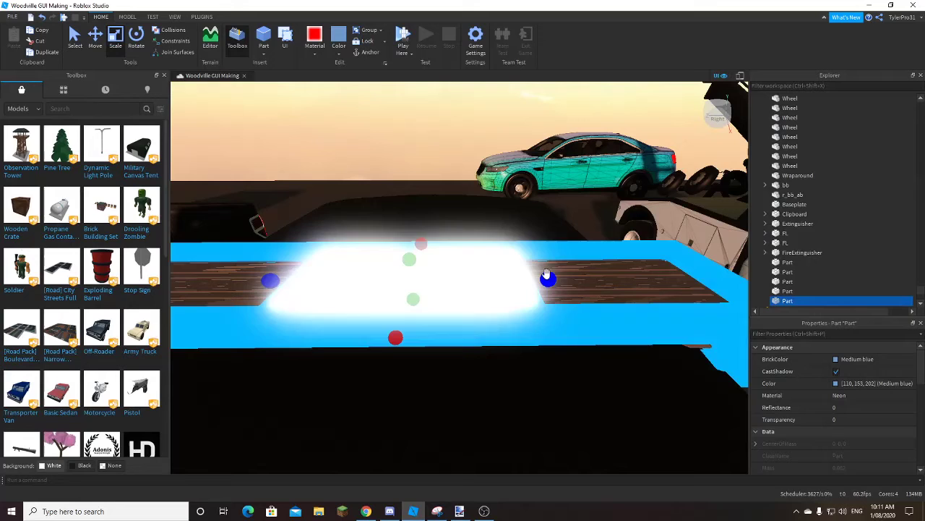
mouse_move(449, 338)
right_down()
mouse_move(411, 285)
mouse_move(351, 391)
right_up()
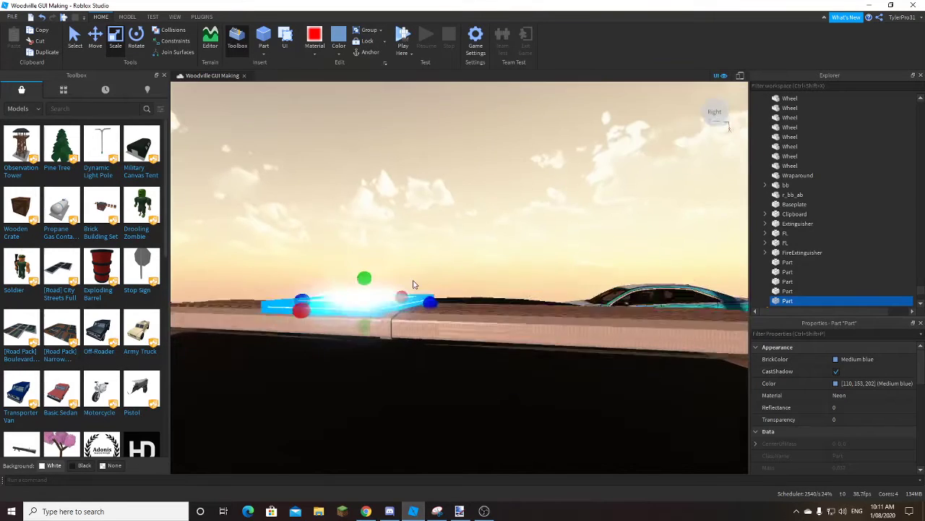
drag(362, 331, 367, 350)
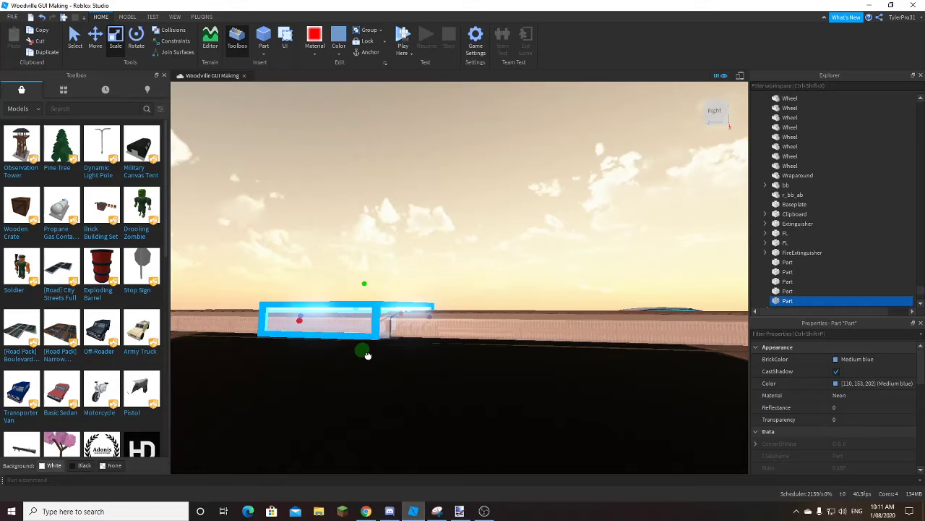
right_drag(367, 348, 368, 295)
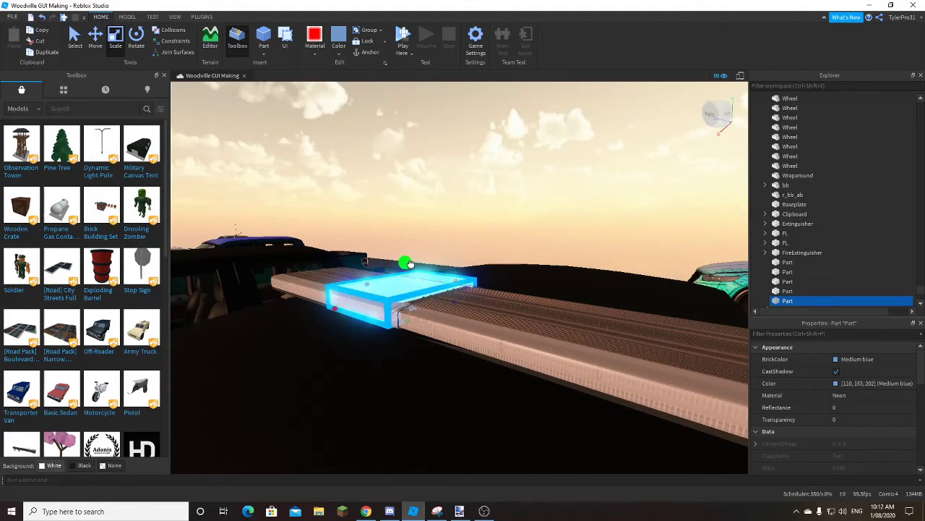
mouse_move(412, 267)
right_down()
mouse_move(367, 95)
mouse_move(422, 212)
right_up()
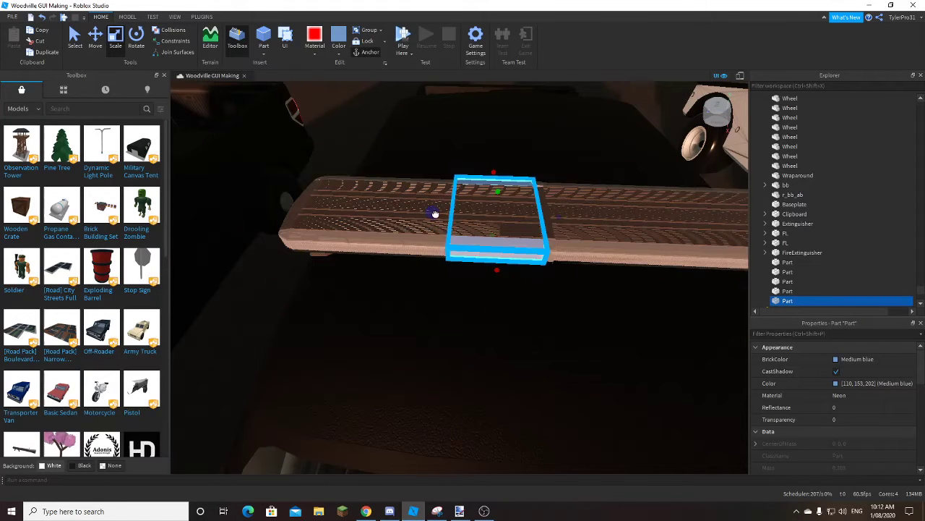
drag(422, 212, 390, 206)
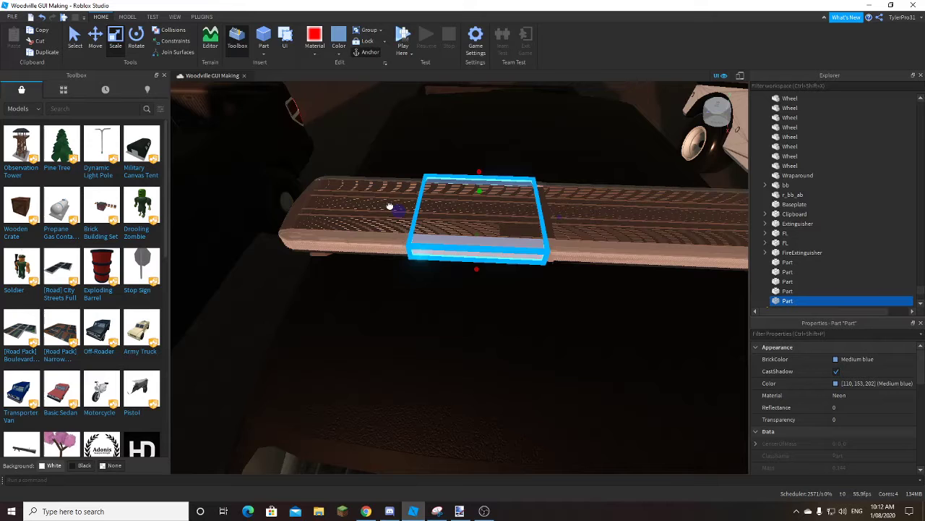
With the Move tool, reposition the neon slab onto one end of the light bar
key(ctrl+2)
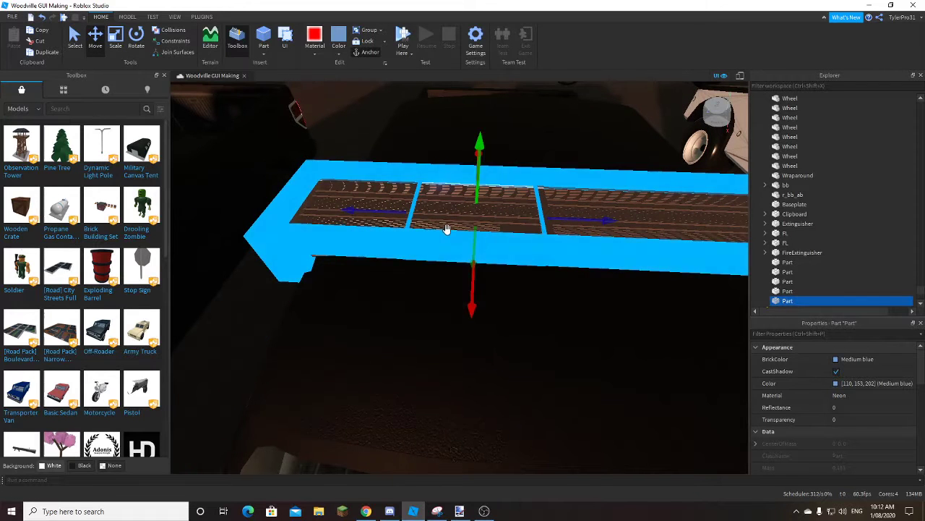
right_click(447, 229)
click(495, 288)
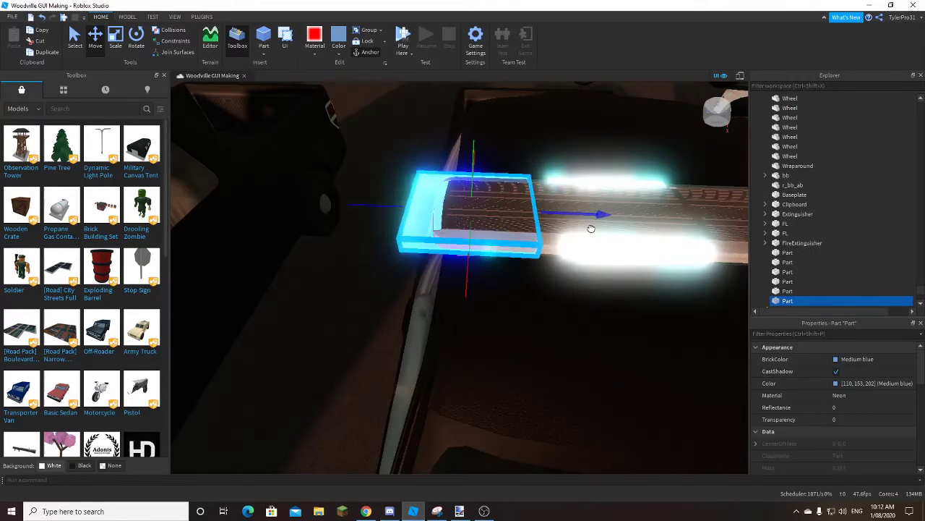
right_drag(590, 229, 584, 230)
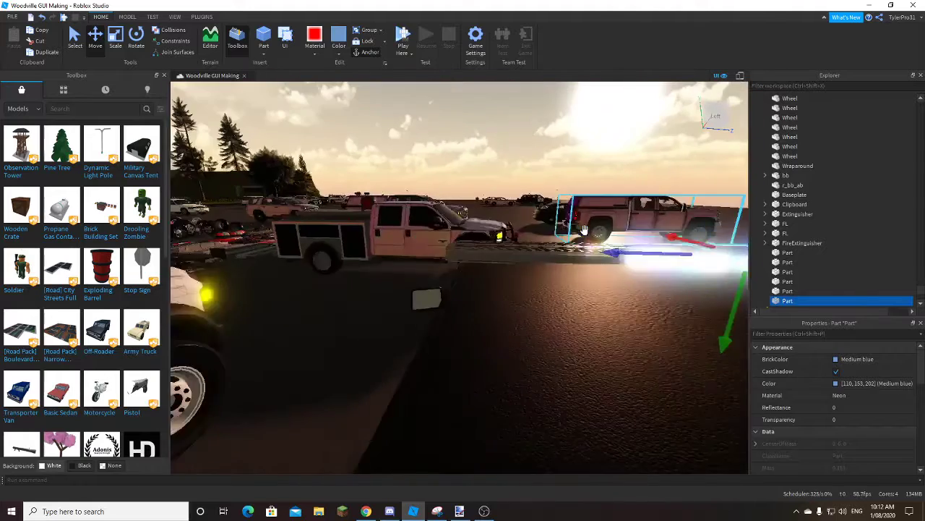
Rename the two neon light-bar parts L2 and L1
key(f)
ctrl+click(787, 290)
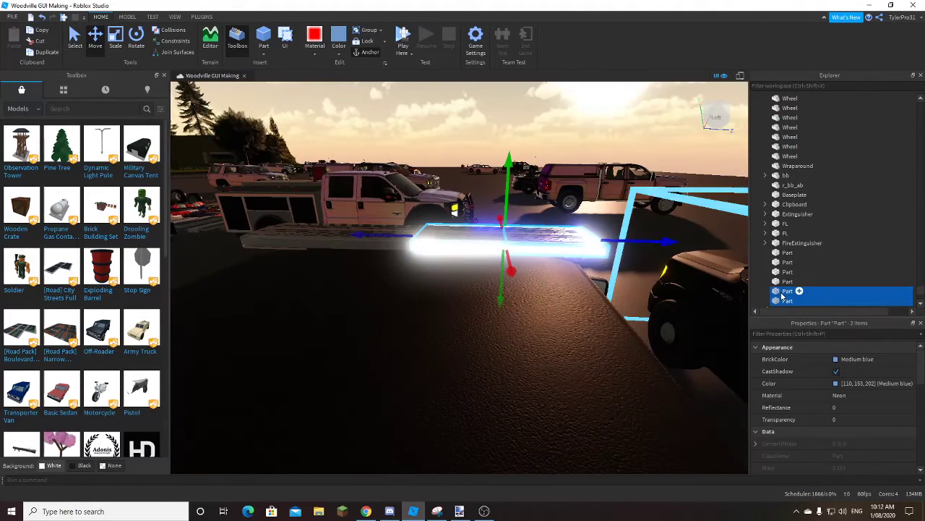
click(787, 291)
right_click(787, 291)
click(813, 75)
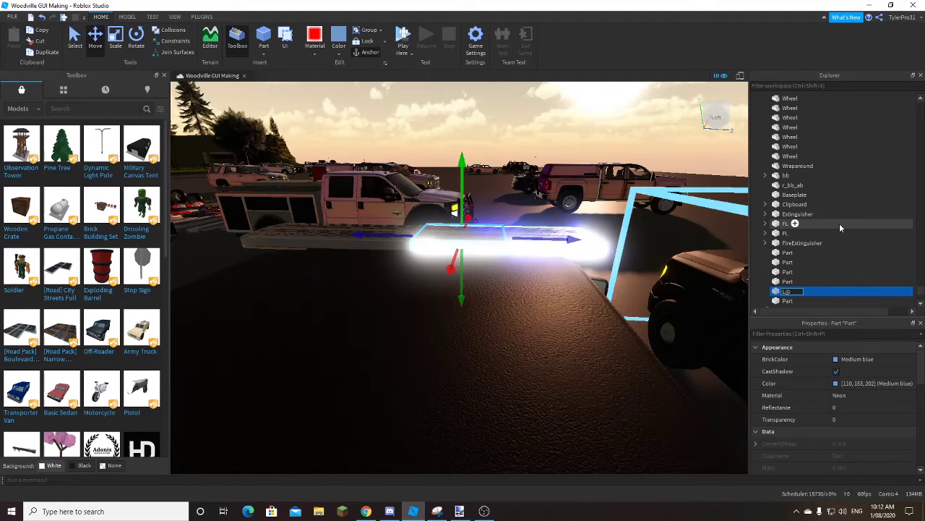
text(2)
right_click(790, 301)
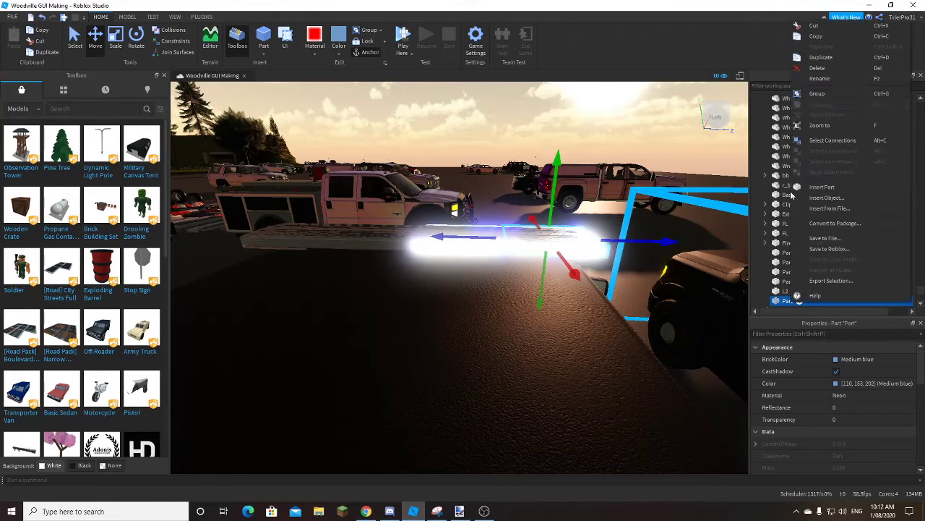
click(829, 81)
text(L1)
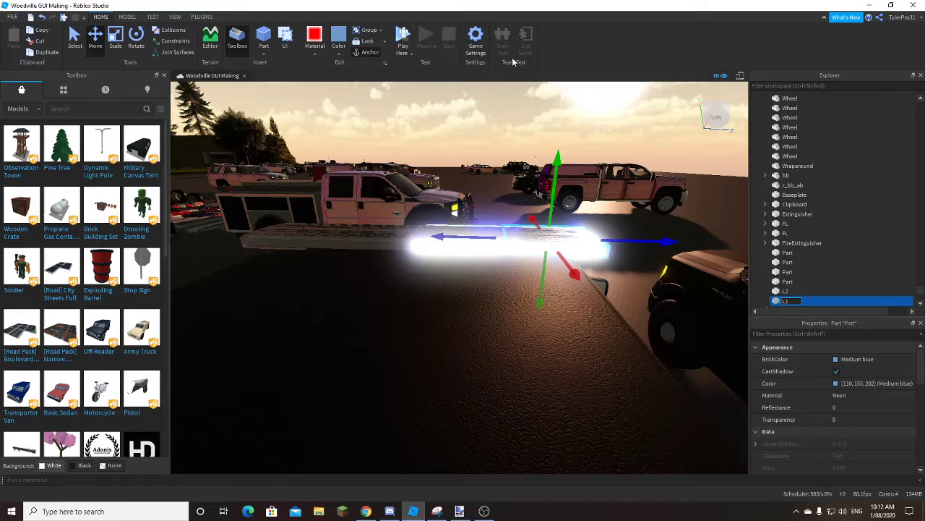
Duplicate L1 and L2 and slide the copies right to lengthen the light bar
ctrl+click(785, 291)
right_click(499, 206)
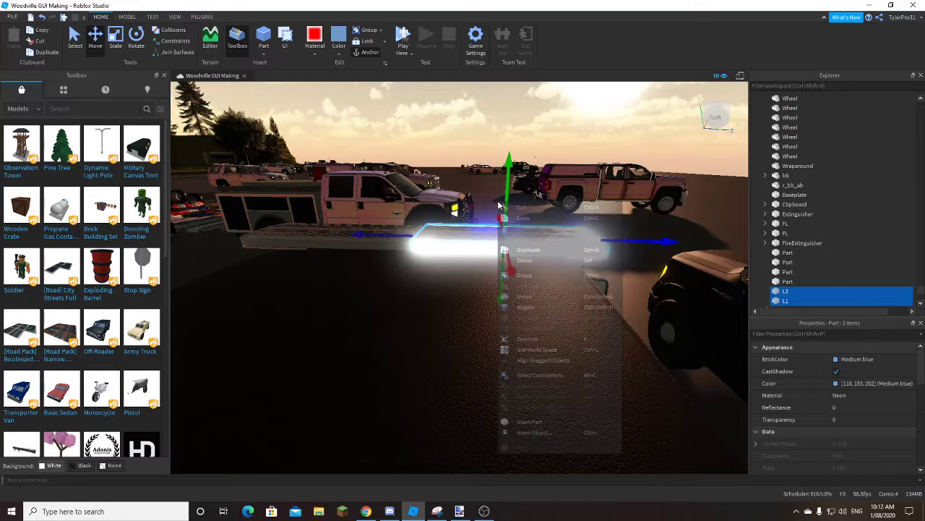
click(523, 251)
drag(593, 254, 606, 244)
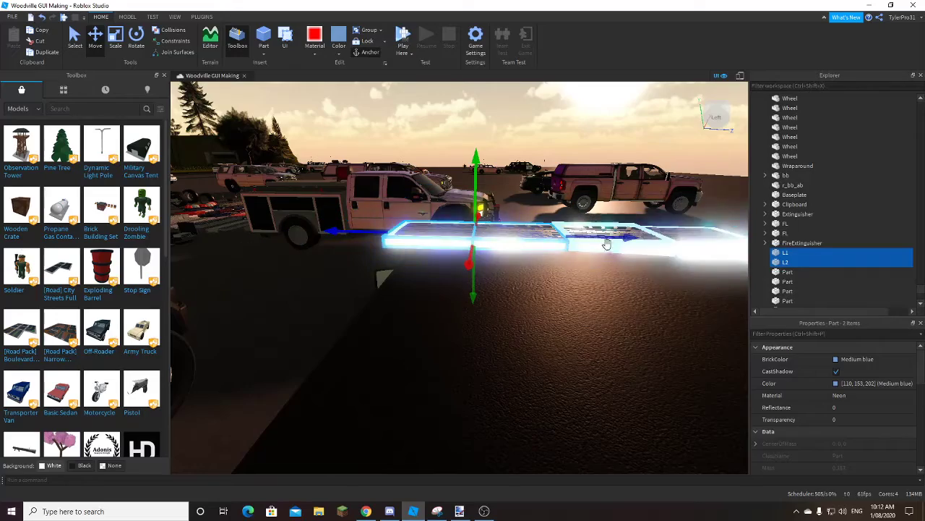
scroll(584, 245, up, 3)
scroll(572, 235, up, 3)
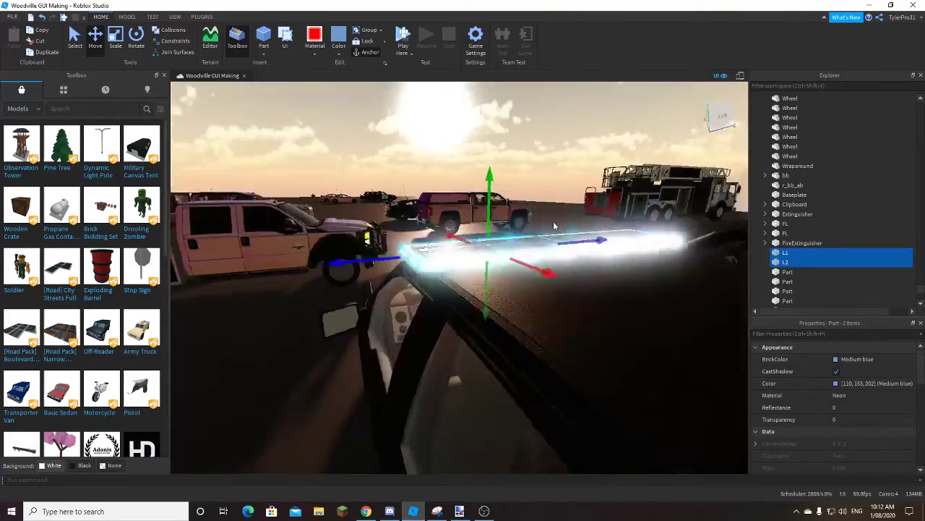
scroll(556, 225, up, 3)
scroll(549, 221, up, 3)
scroll(549, 220, up, 3)
scroll(549, 221, up, 3)
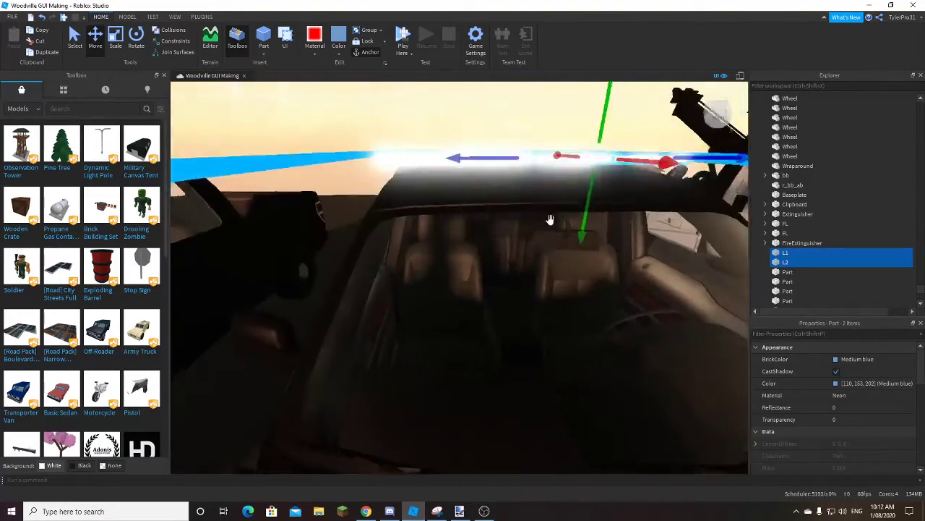
scroll(549, 222, up, 3)
scroll(518, 194, down, 3)
scroll(458, 181, down, 3)
scroll(381, 209, down, 5)
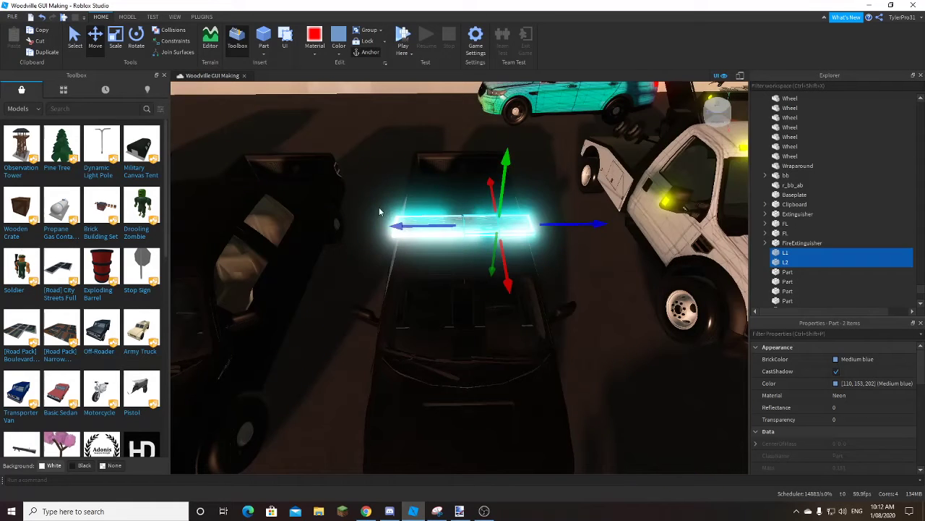
click(381, 205)
Group all the light-bar parts into a model and expand it in Explorer
drag(406, 217, 547, 244)
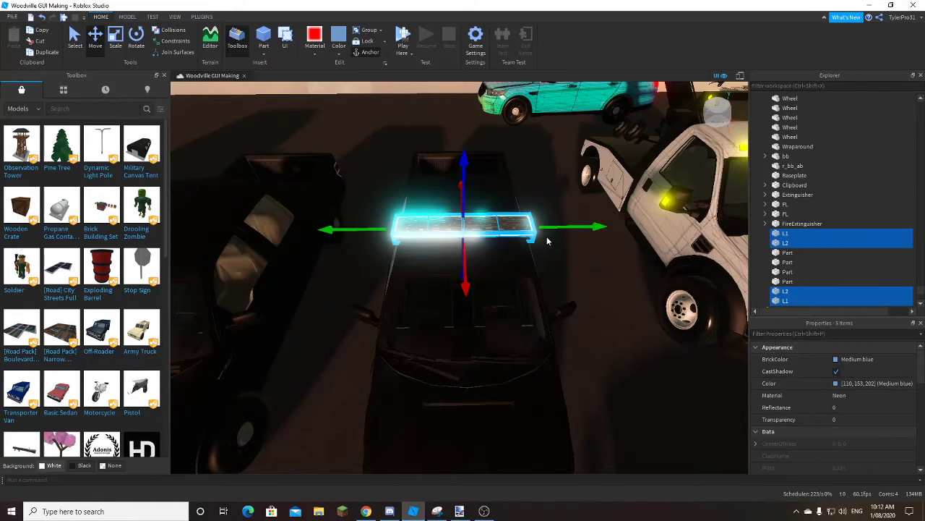
click(367, 30)
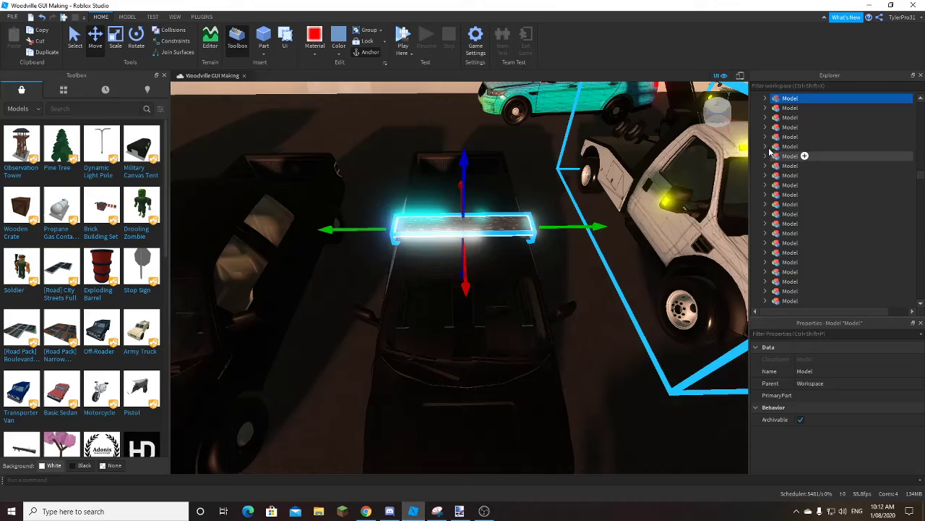
click(788, 126)
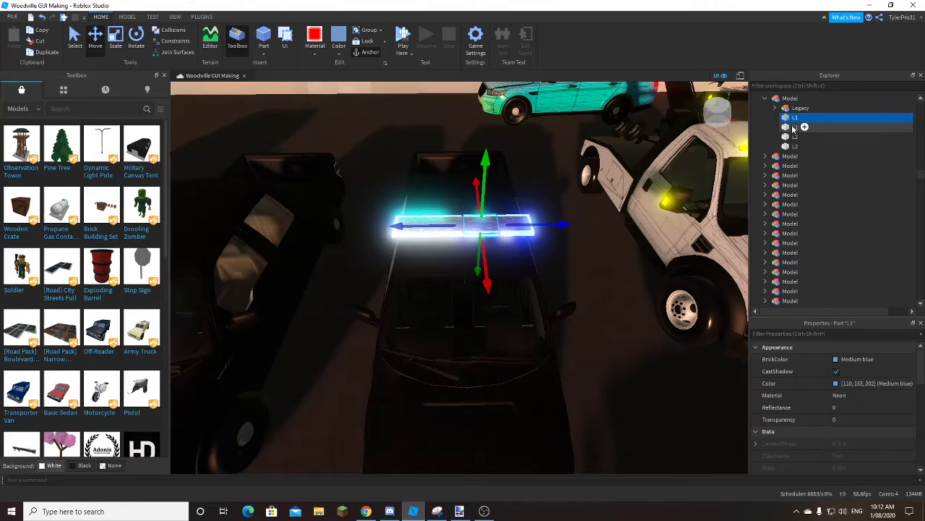
Rename the duplicate neon parts to L3 and L4
click(795, 127)
right_click(786, 117)
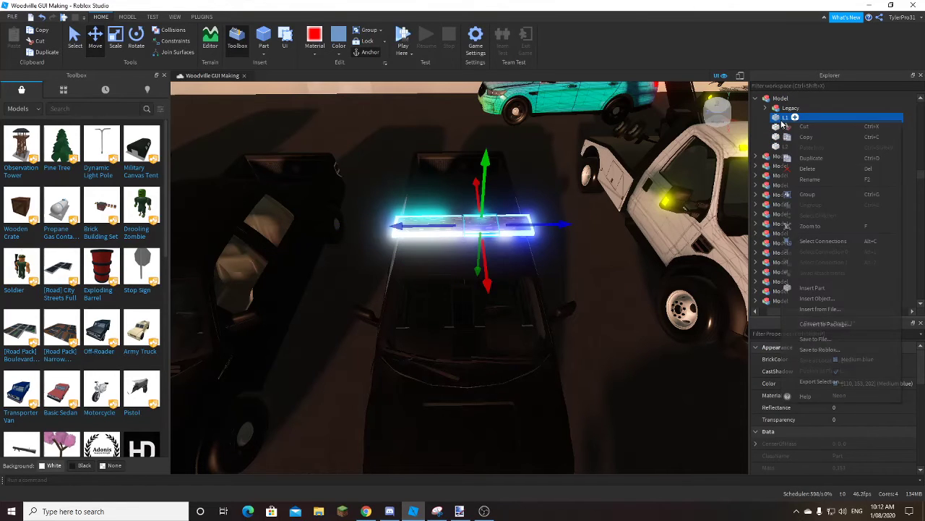
click(799, 176)
text(3)
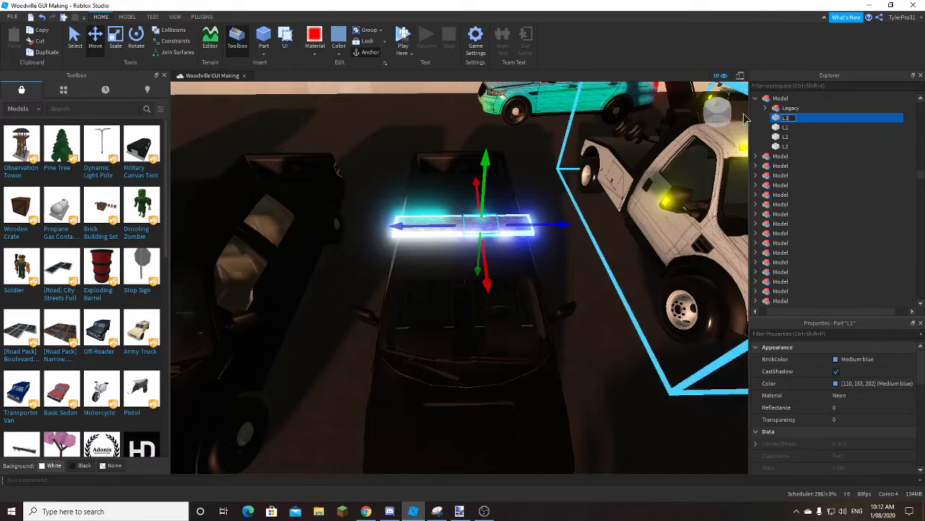
key(Return)
right_click(785, 137)
click(804, 180)
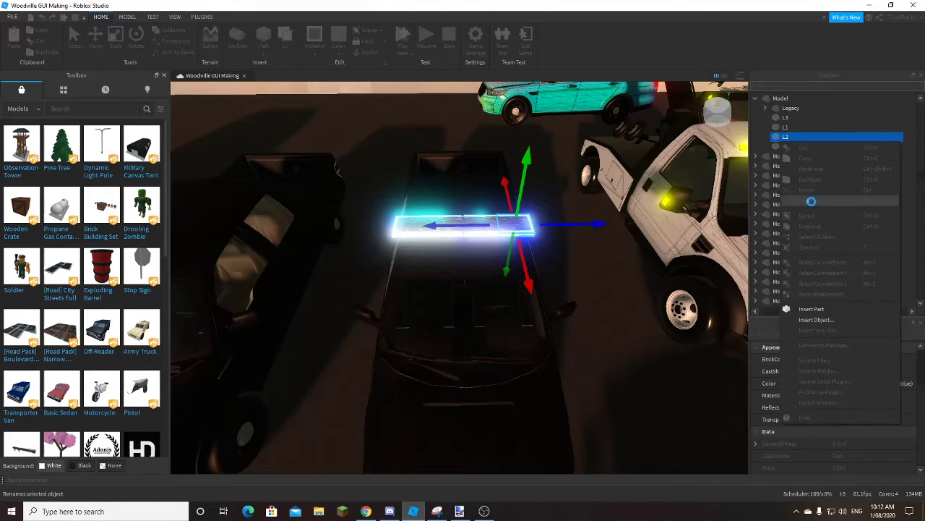
right_click(787, 136)
click(809, 199)
text(4)
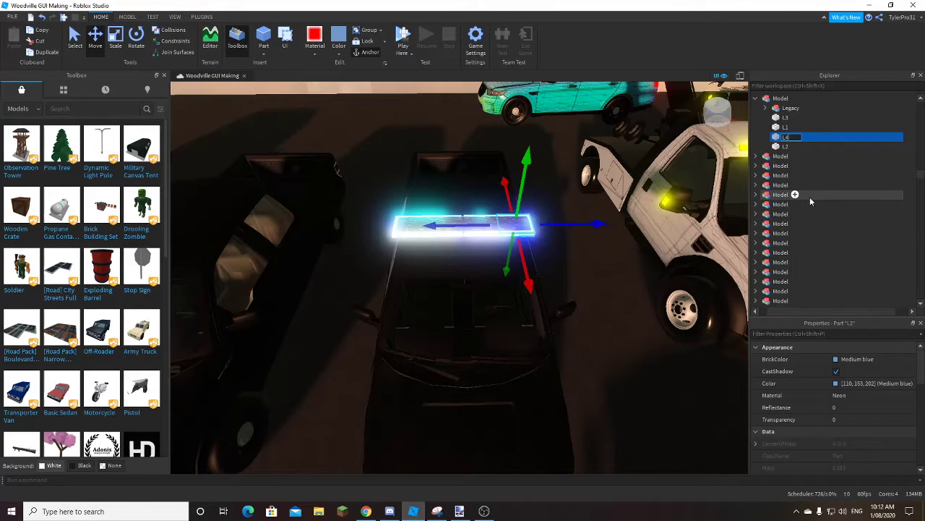
key(Return)
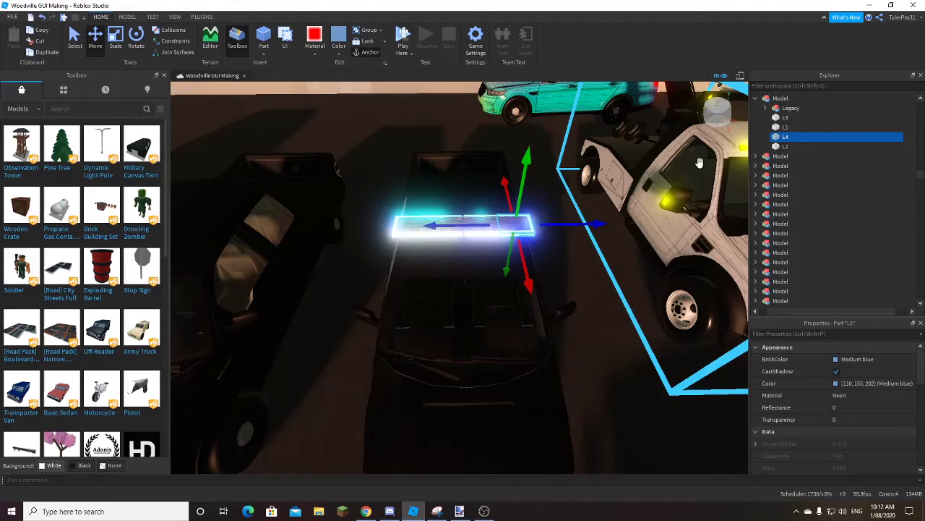
Insert a Script and a BoolValue named 'on' into the light-bar model
click(779, 98)
click(904, 97)
text(s)
click(788, 134)
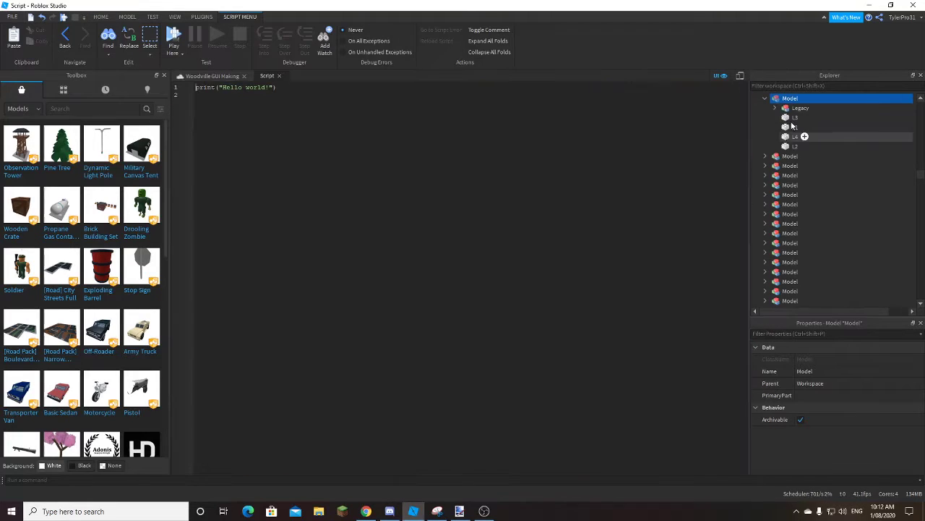
click(807, 98)
text(b)
click(790, 129)
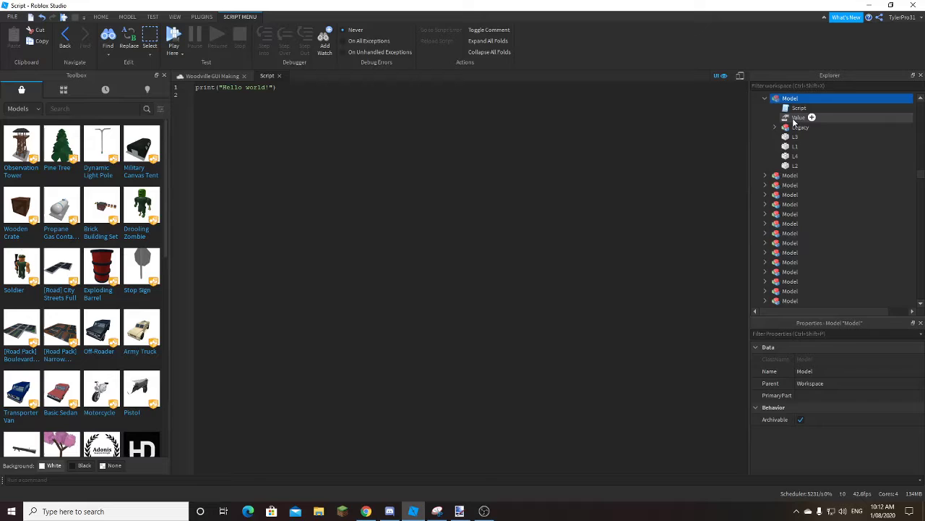
right_click(810, 117)
click(825, 173)
text(on)
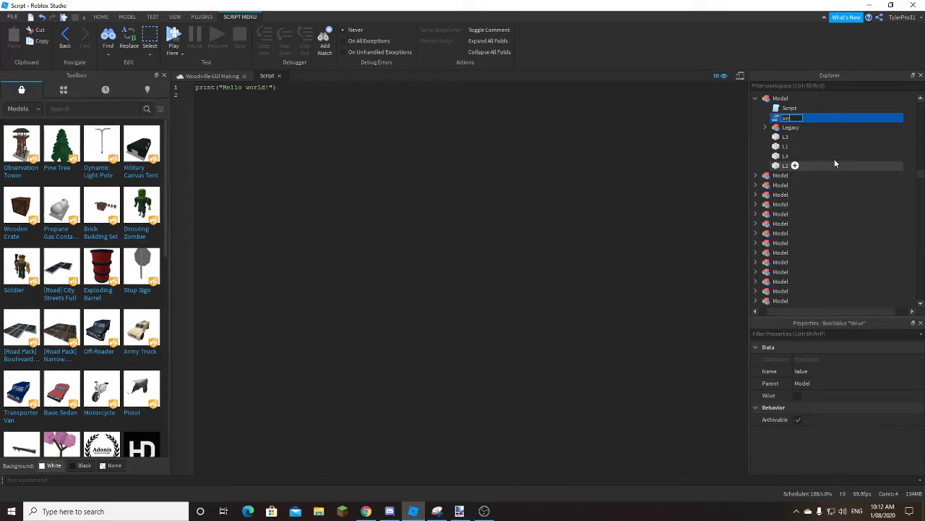
click(789, 108)
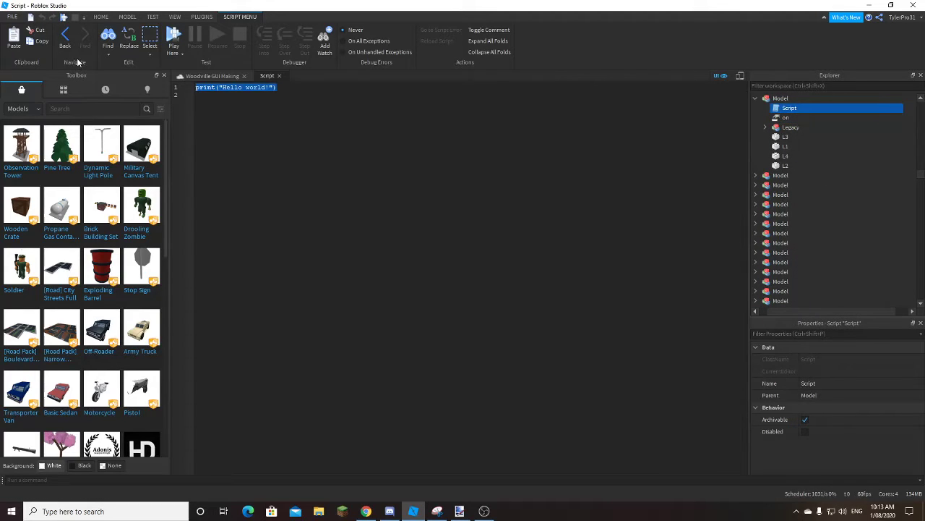
Write ElS=script.Parent, a while true do loop, and an on.Value == true check
text(El)
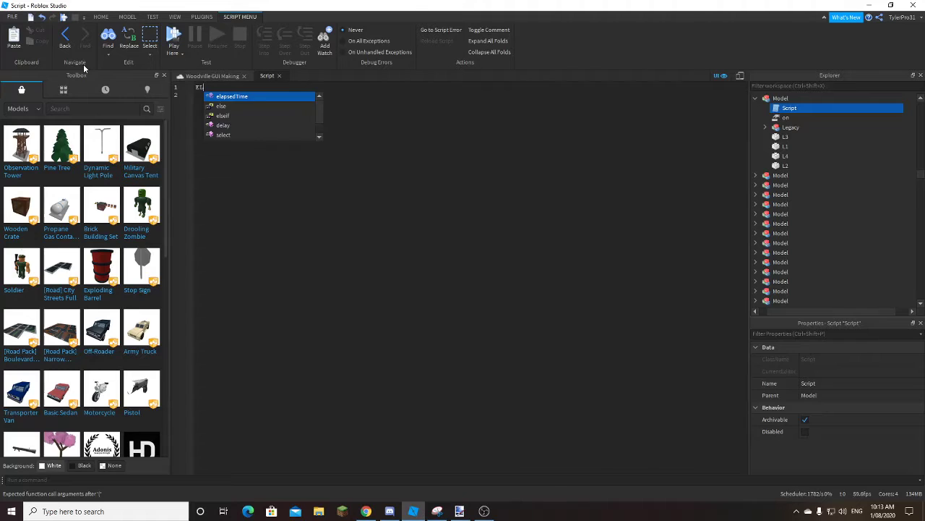
text(S=sc)
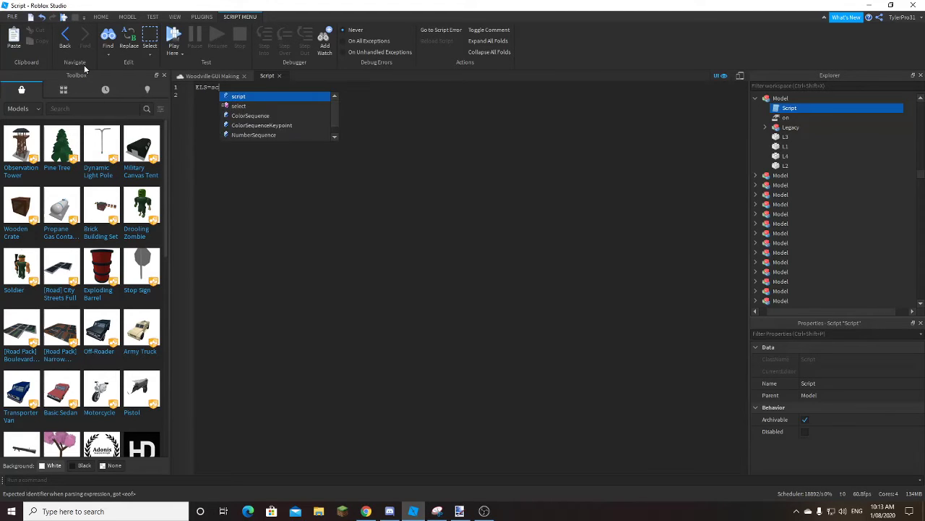
text(ript.Parent)
key(Return)
text(whi)
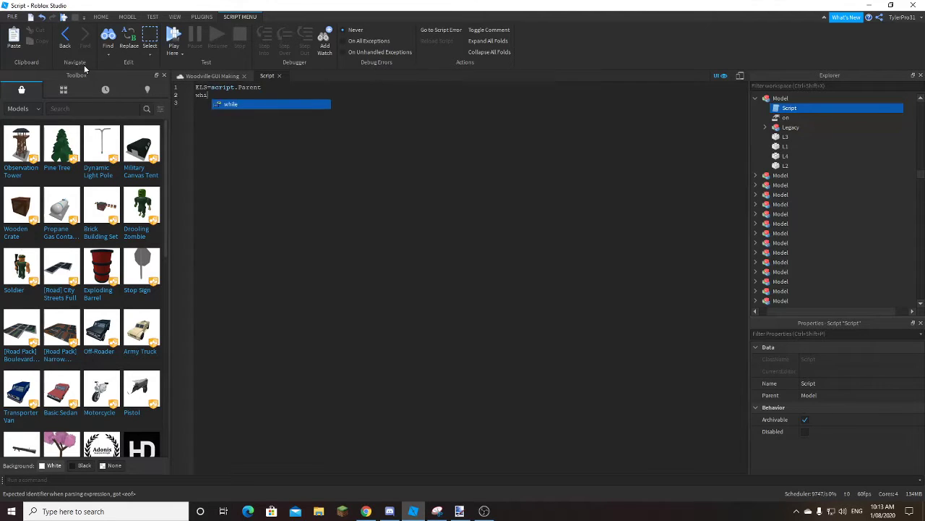
text(le true do)
key(Return)
text(if )
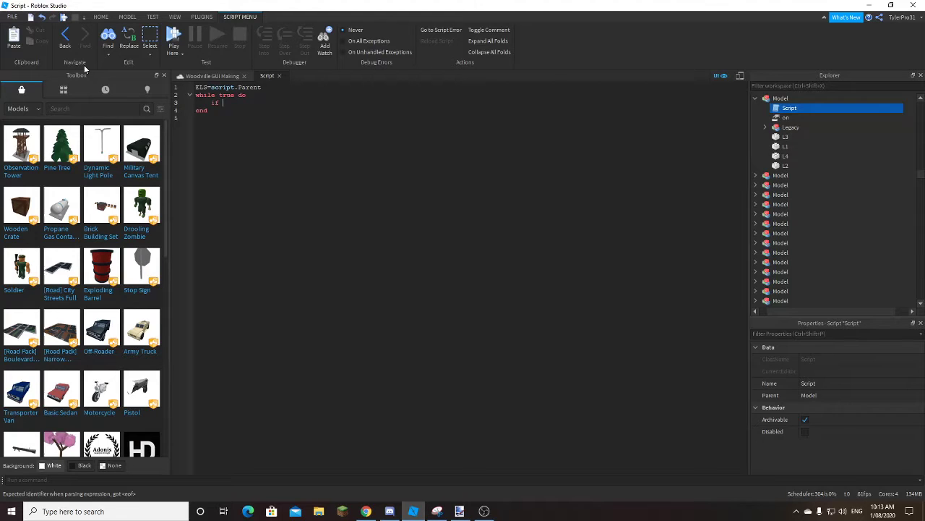
text(script>par)
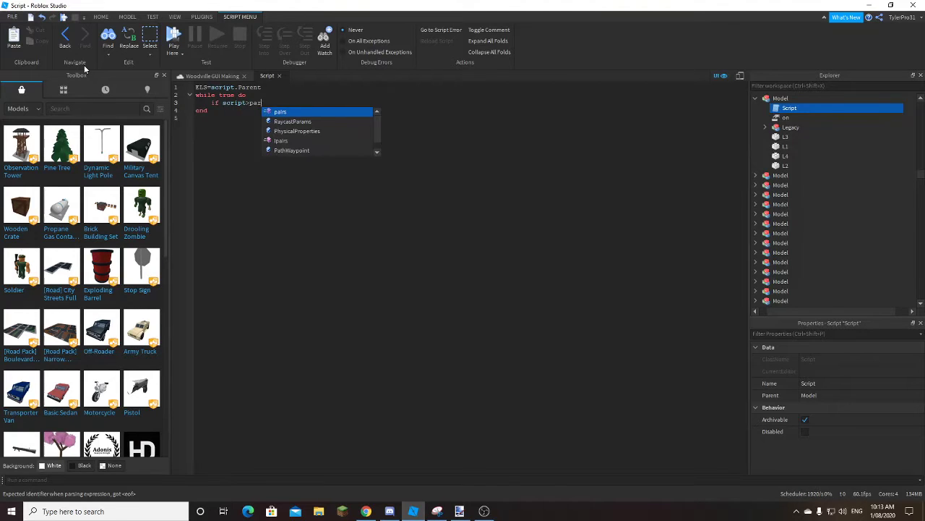
key(BackSpace)
key(BackSpace)
key(BackSpace)
key(BackSpace)
text(.)
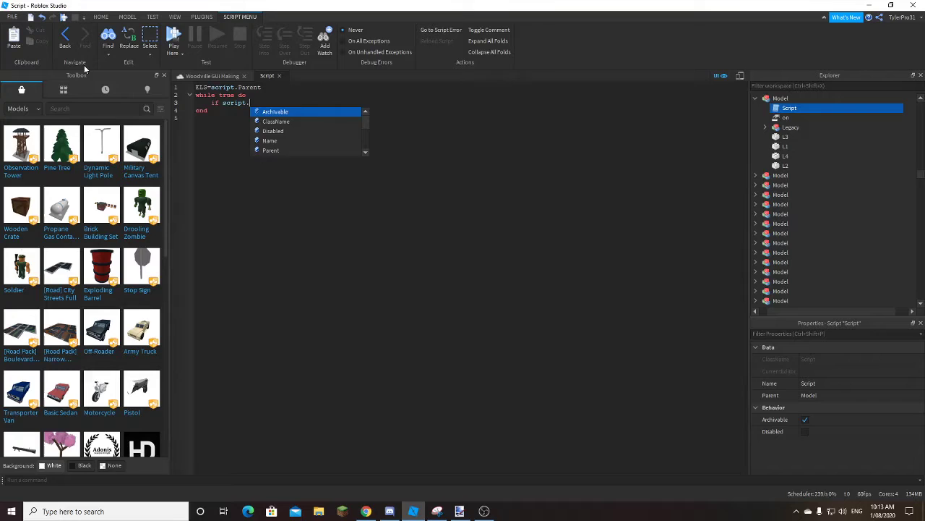
text(Parent.on.)
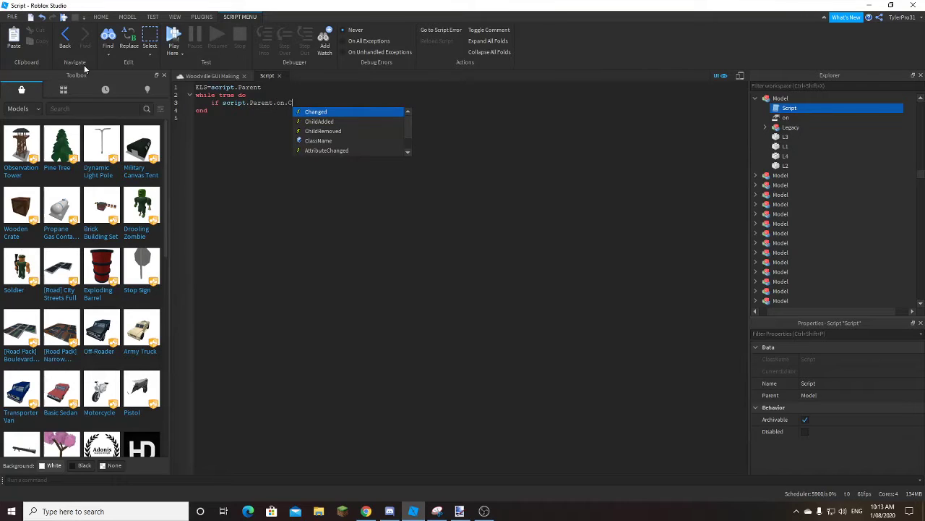
text(Val)
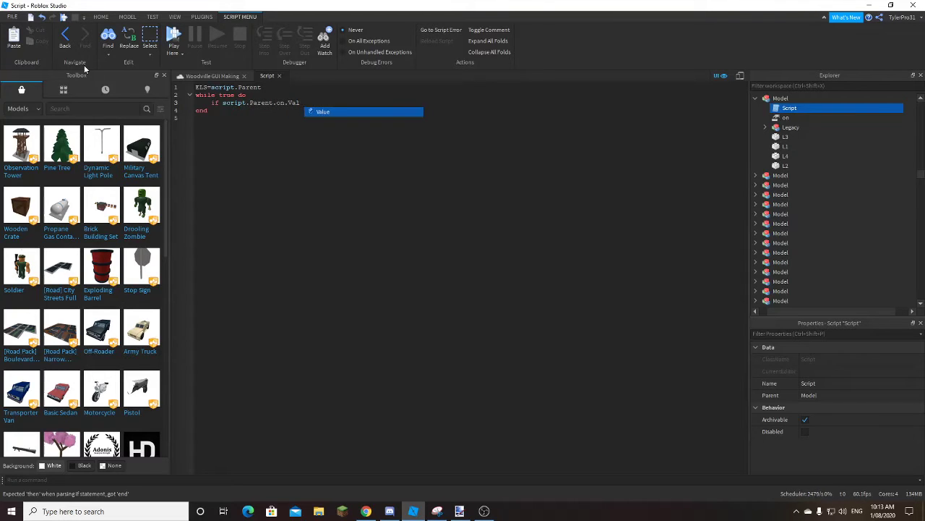
text(ue == true)
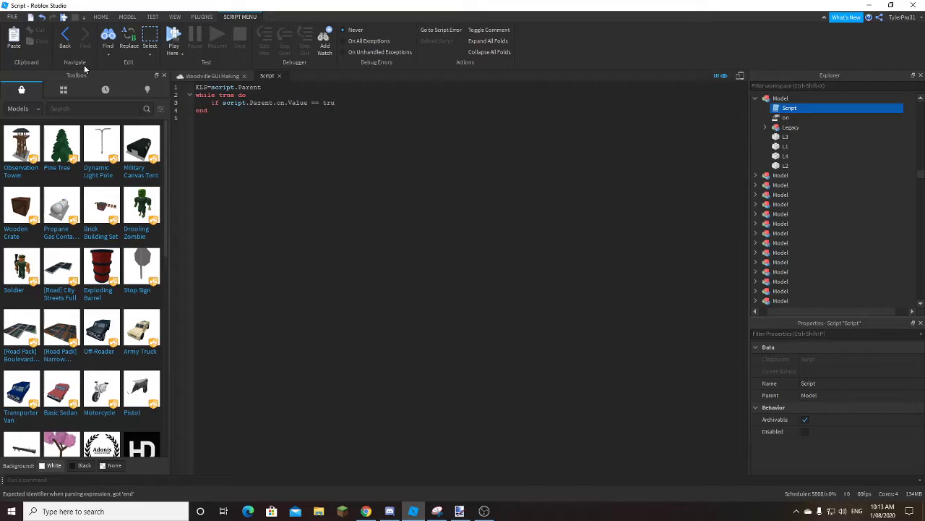
text( then)
key(Return)
Fill the true branch with transparency lines and add the on.Value == false elseif
text(ELS.L1.Transparency = 1)
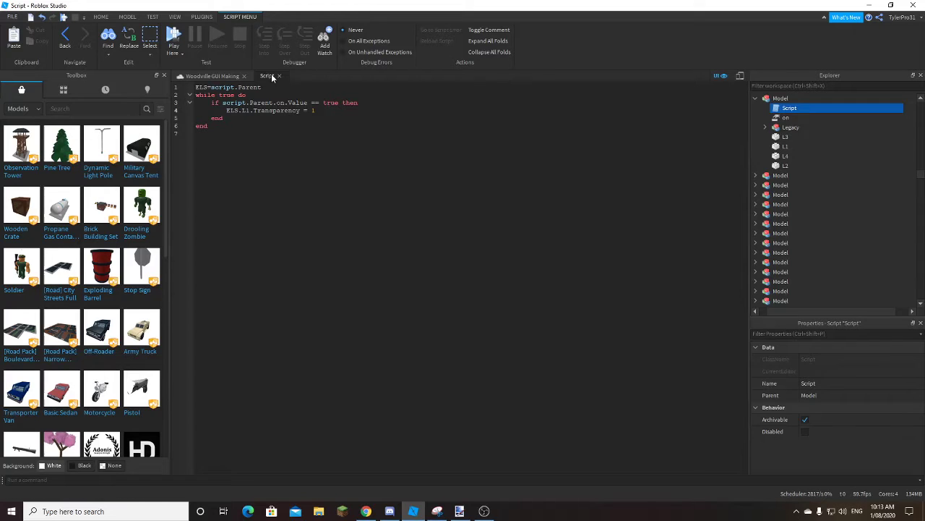
mouse_move(300, 110)
mouse_down()
mouse_move(211, 110)
mouse_move(316, 110)
mouse_up()
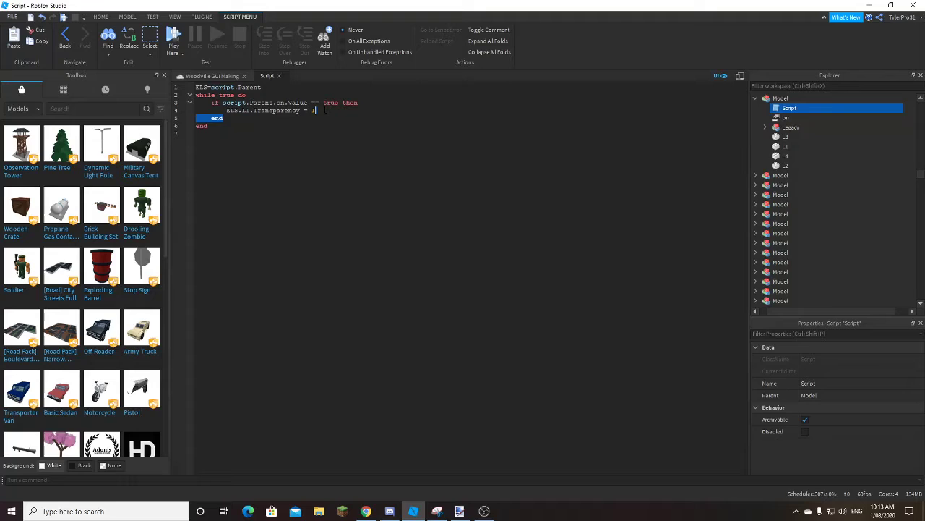
text(ELS.L1.Transparency = 1)
key(Return)
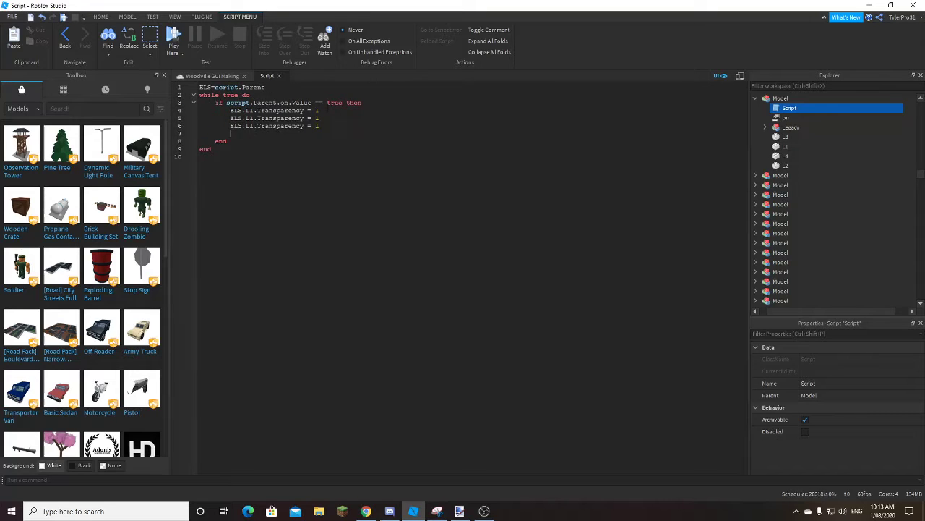
text(wait()
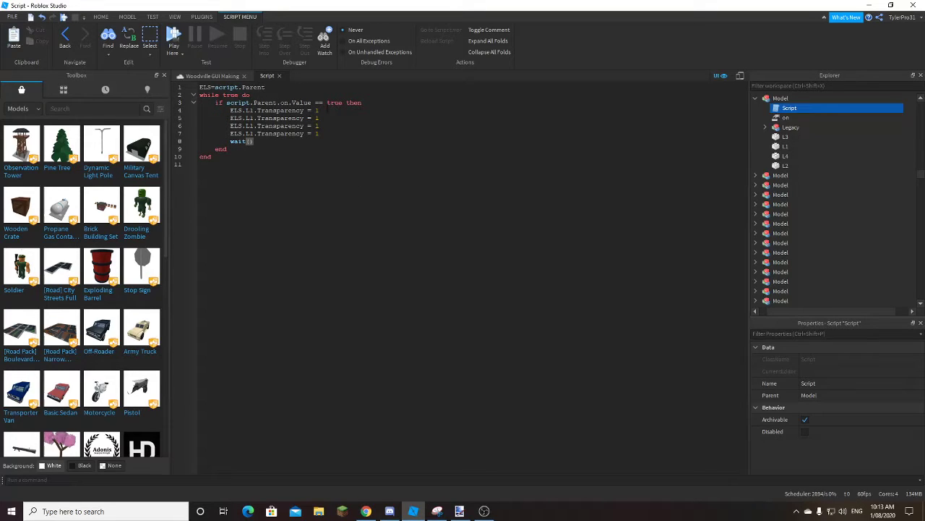
text(els)
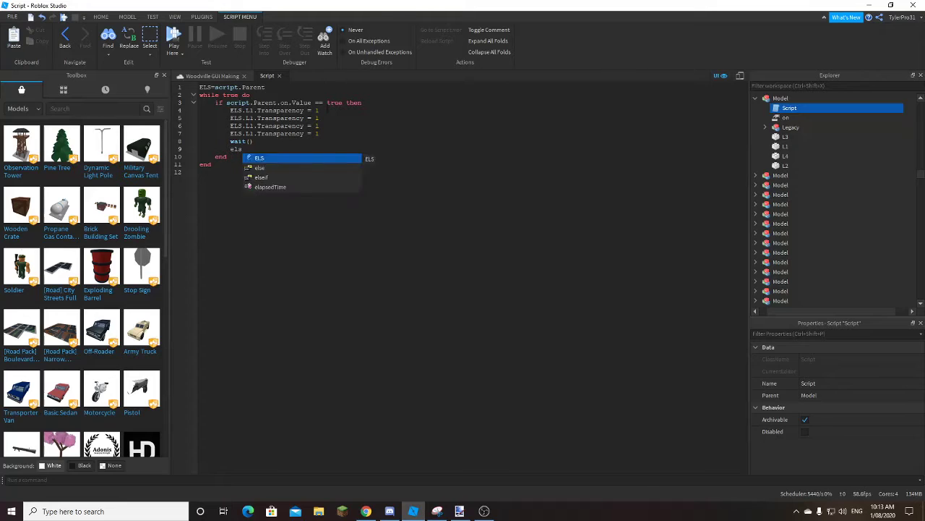
text(eif script.Pare)
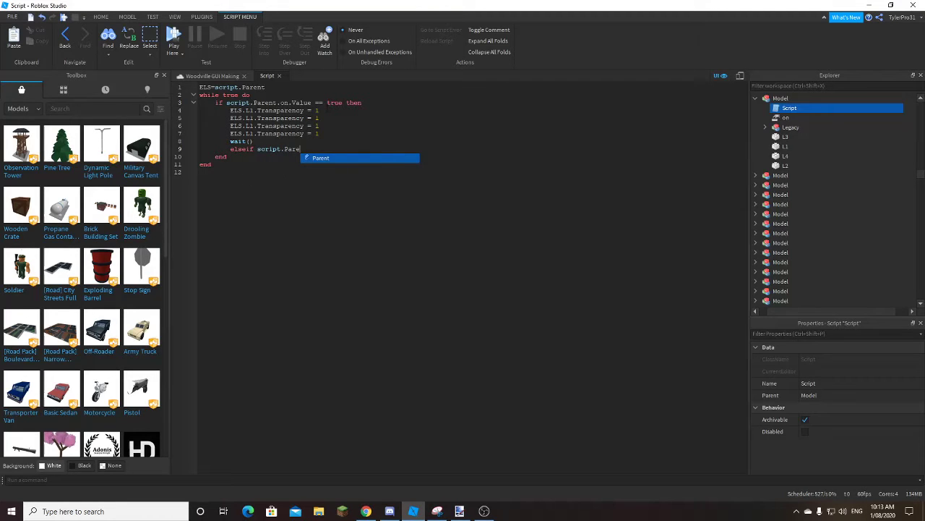
text(nt.on.Val)
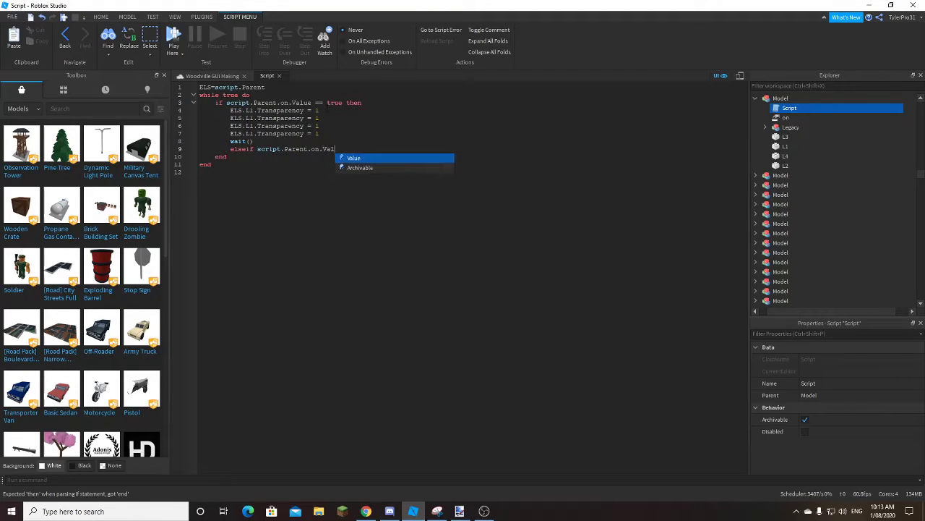
text(ue == false then)
Give the off branch a math.random() transparency line
key(Return)
text(ELS.L1.Transparency =)
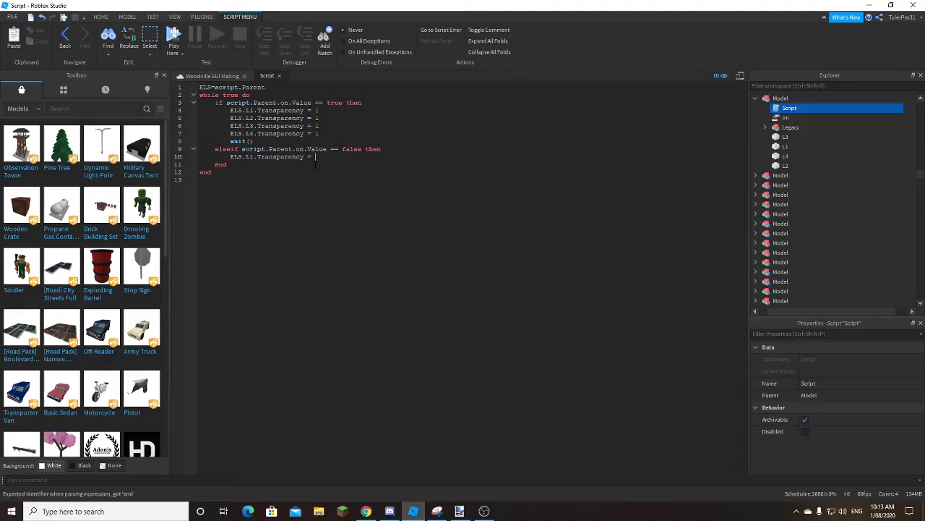
text(math.)
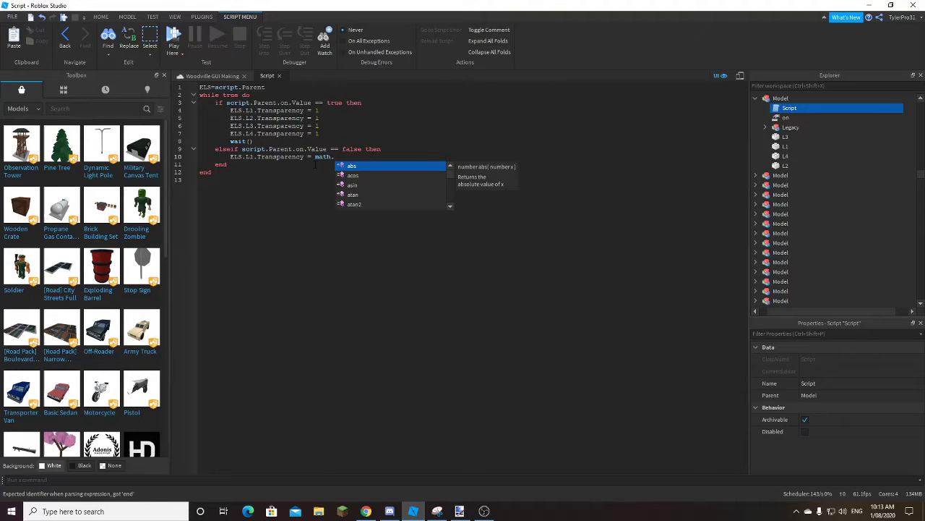
text(ran)
key(Tab)
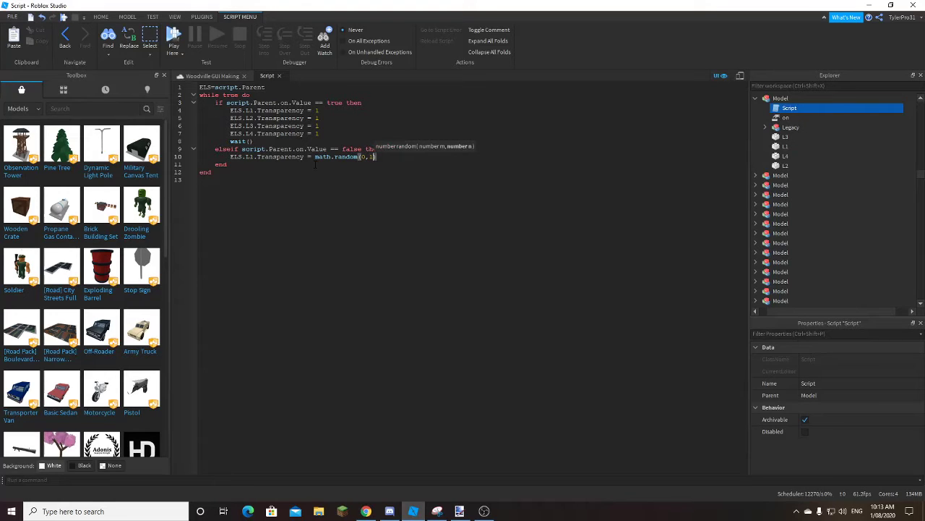
text())
mouse_move(386, 161)
mouse_down()
mouse_move(230, 157)
mouse_move(376, 157)
mouse_up()
key(Left)
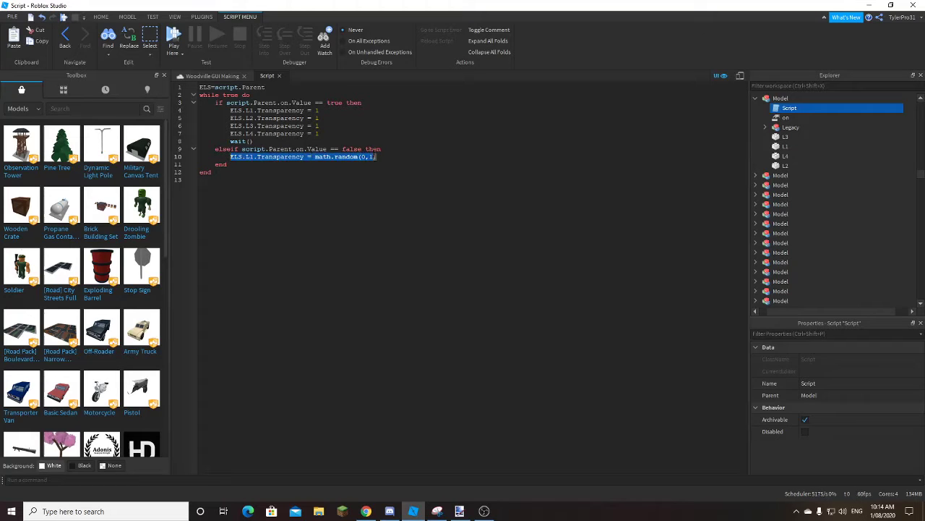
key(Right)
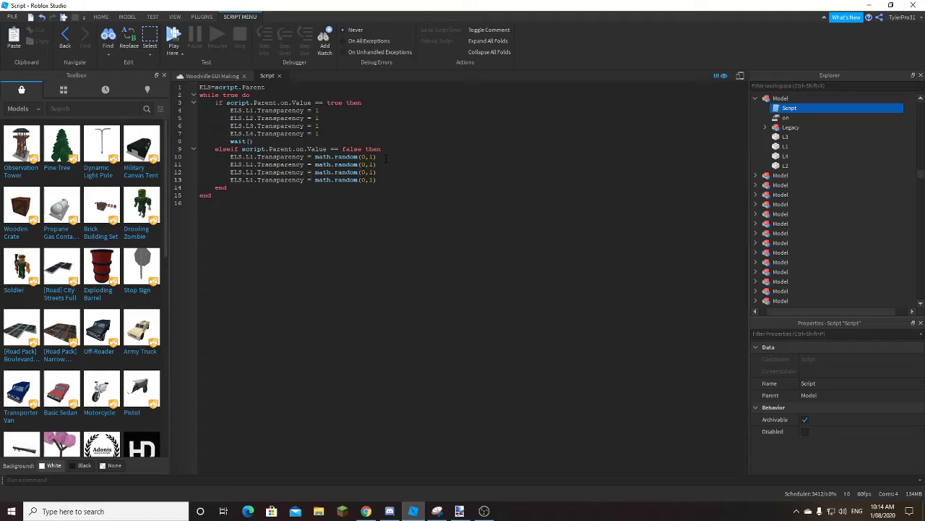
Add wait(math.random(0.05,0.1)) and select the random-flash lines
text(wait)
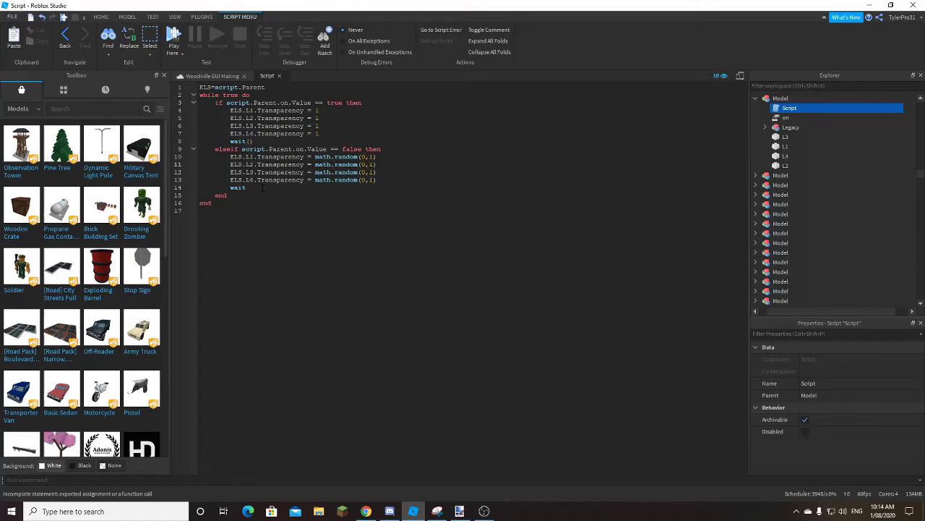
text(ma)
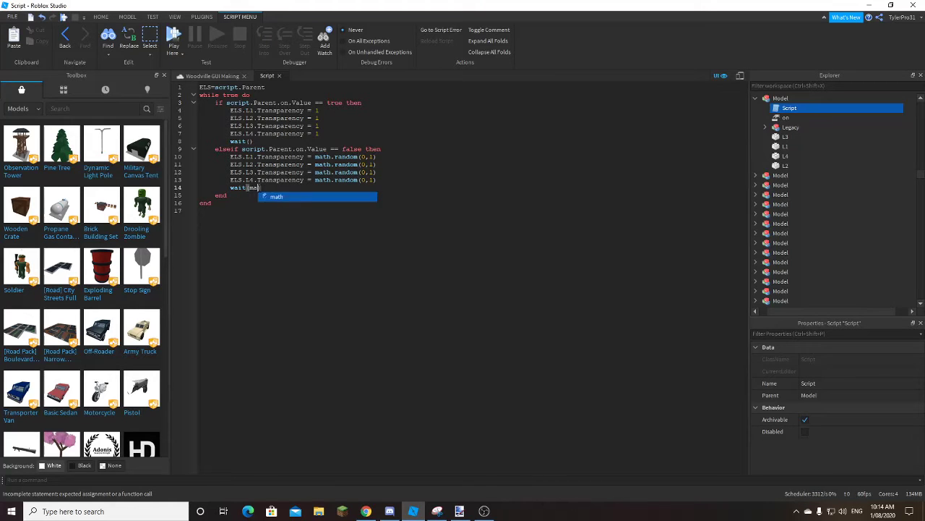
text(th.ran)
key(Tab)
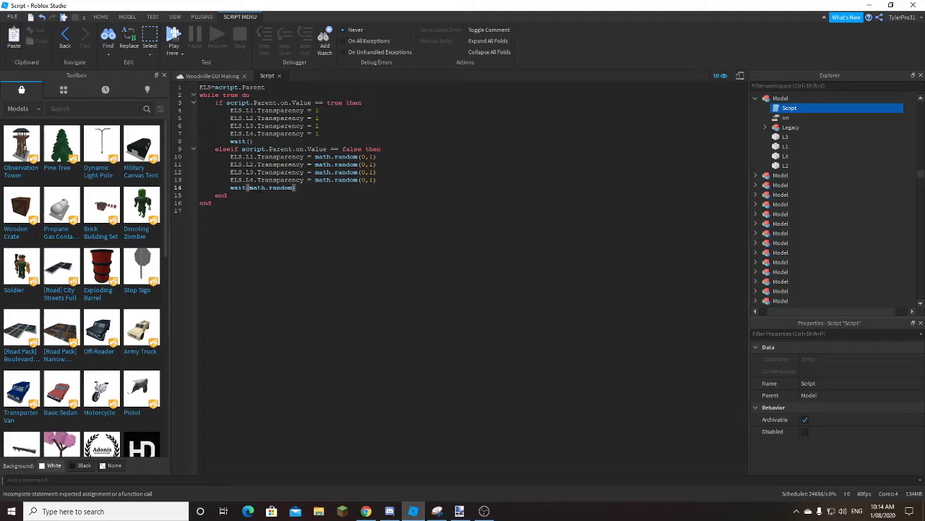
text((0.05,0.1)
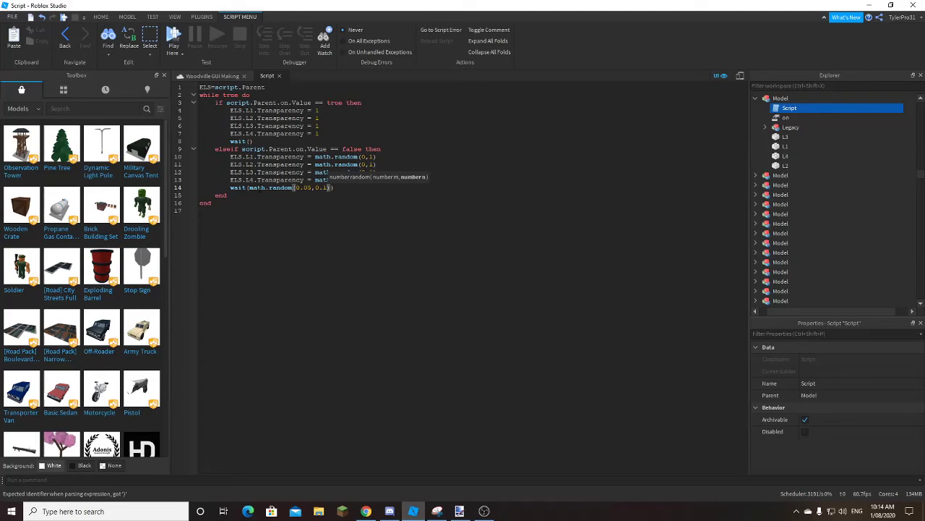
text())
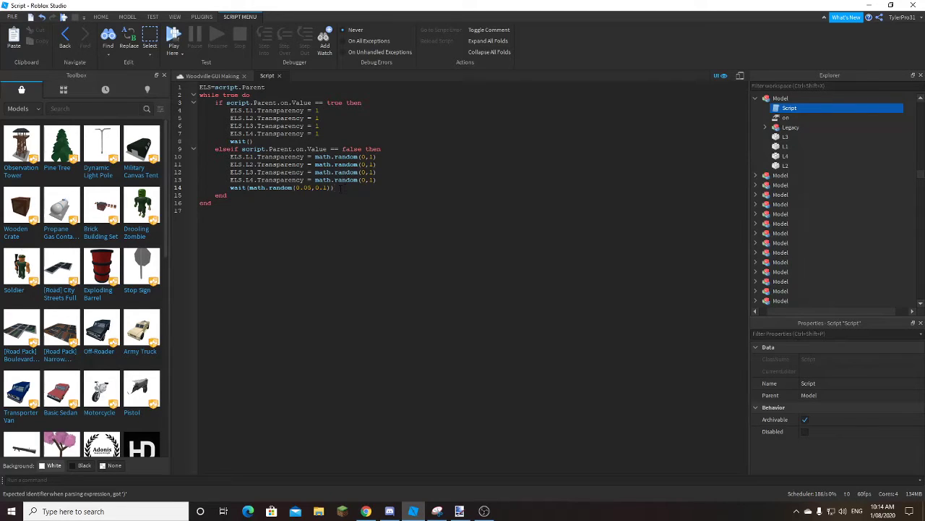
mouse_move(339, 188)
mouse_down()
mouse_move(216, 162)
mouse_move(230, 156)
mouse_up()
key(ctrl+c)
click(344, 189)
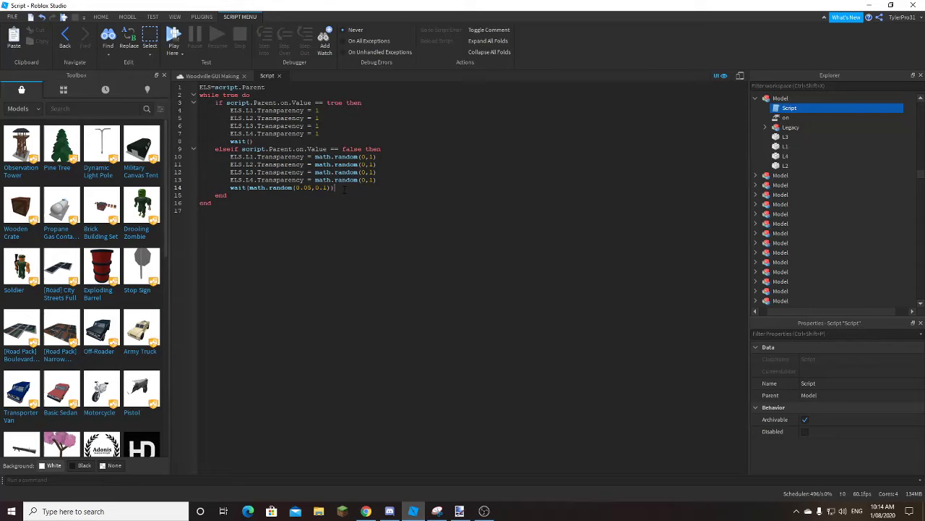
Paste the copied flash lines, then drag the light-bar model into f150 > Body
key(ctrl+v)
click(217, 76)
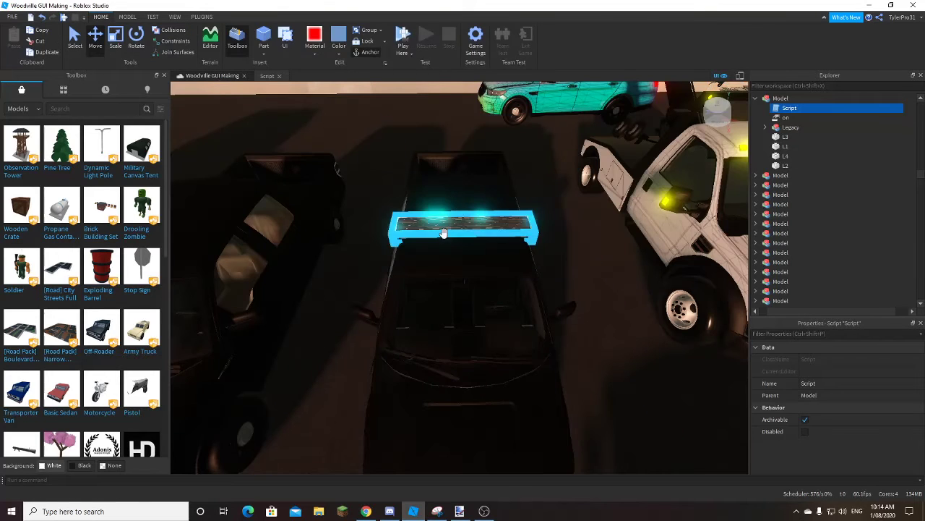
click(788, 98)
click(766, 99)
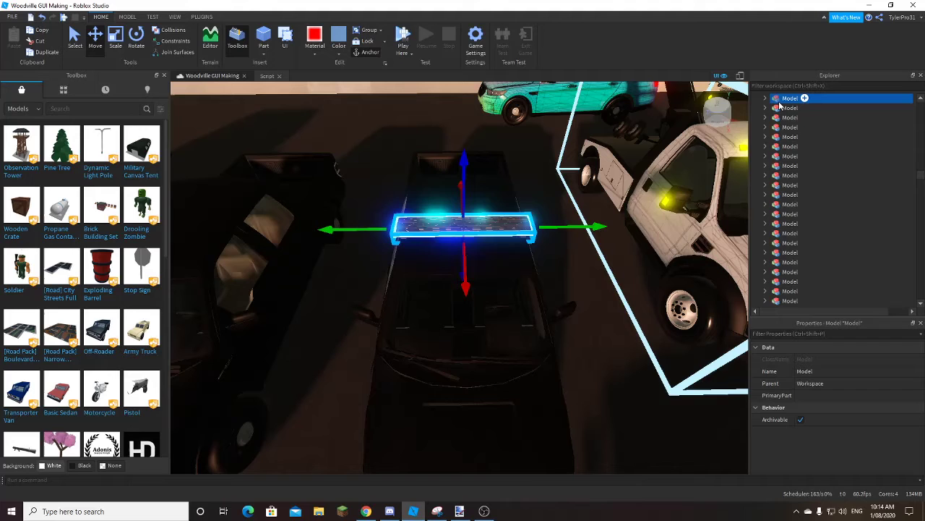
drag(788, 98, 826, 209)
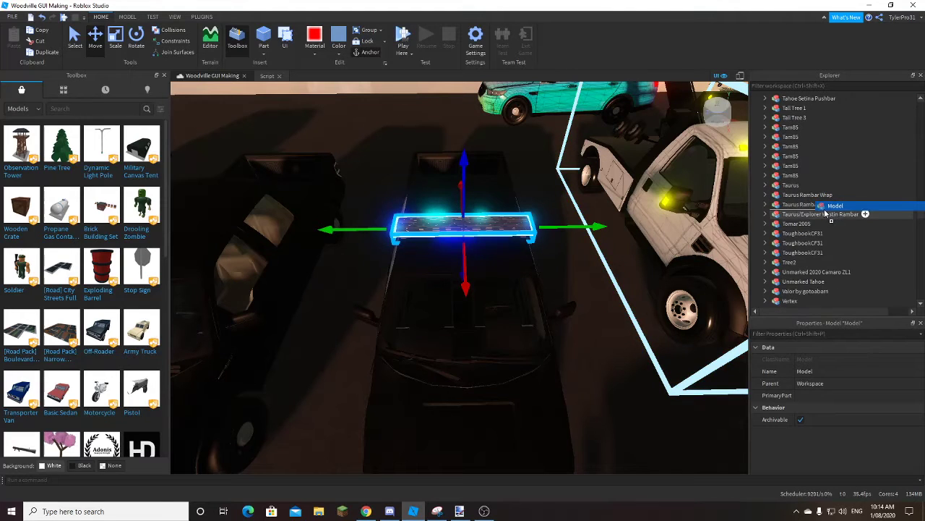
mouse_move(825, 207)
mouse_down()
mouse_move(803, 188)
mouse_move(795, 147)
mouse_up()
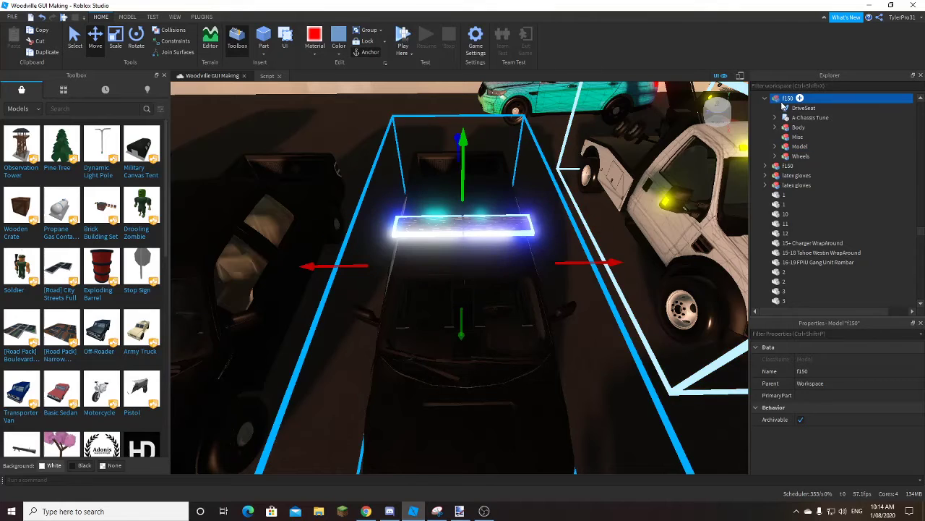
drag(800, 146, 794, 128)
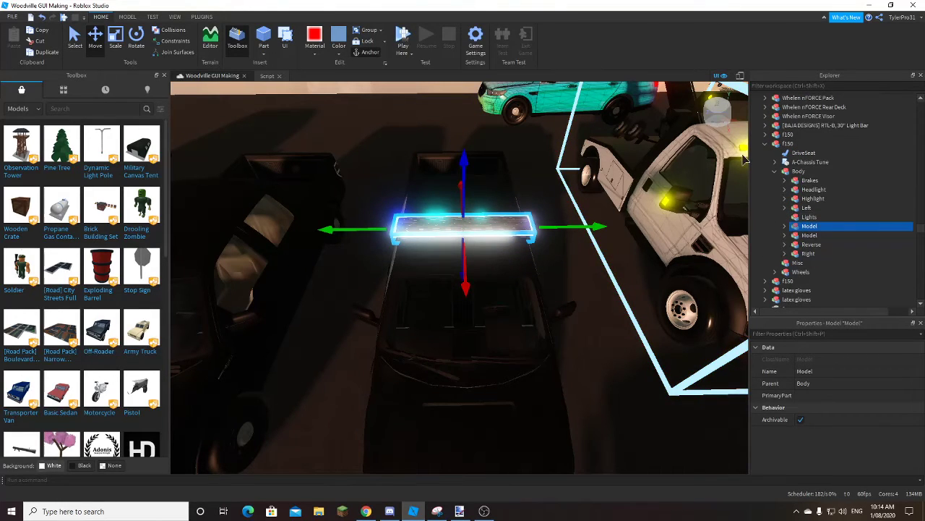
click(766, 143)
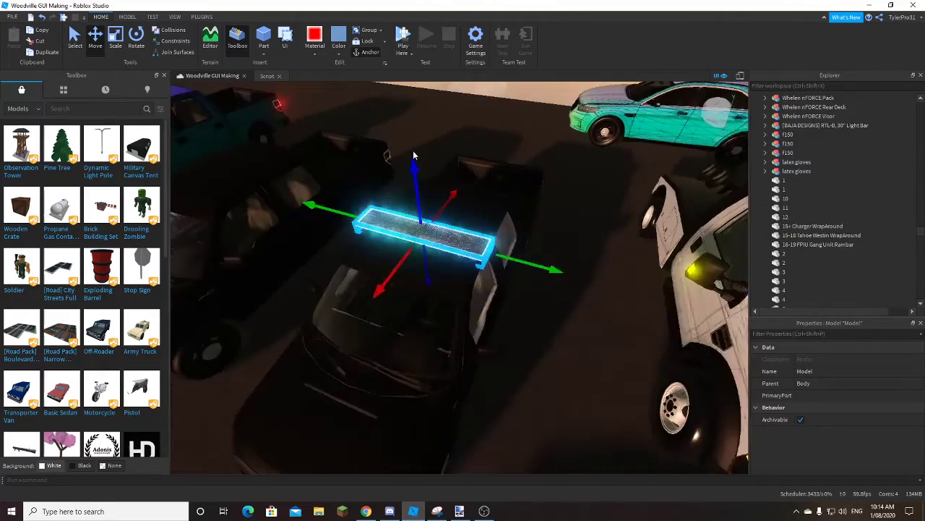
right_drag(413, 151, 517, 124)
scroll(524, 124, up, 5)
scroll(522, 123, down, 5)
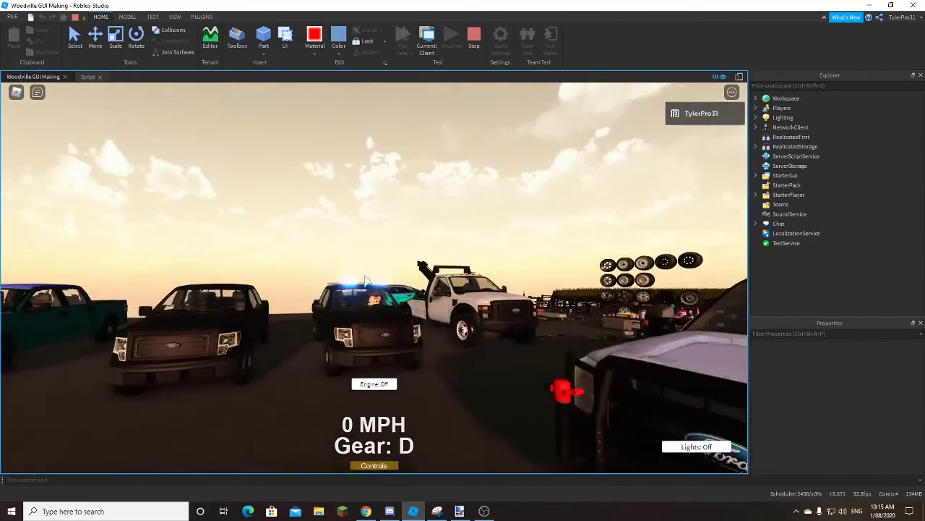
Drive the F-150 around the lot with W and S, then jump out with Space
key(w)
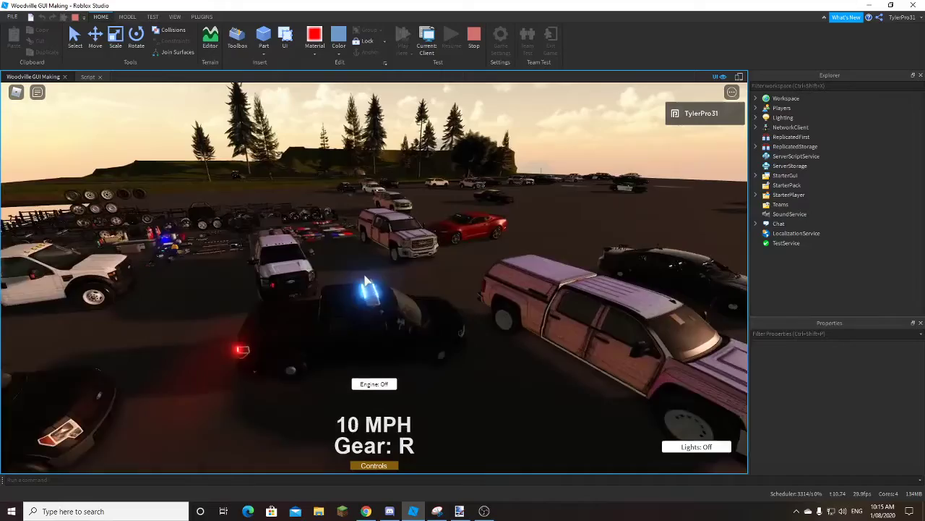
key(w)
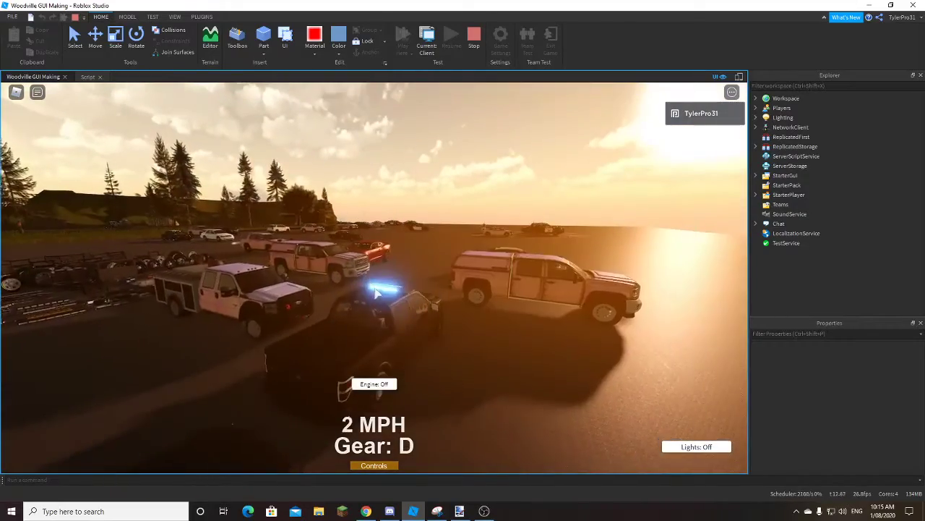
key(w)
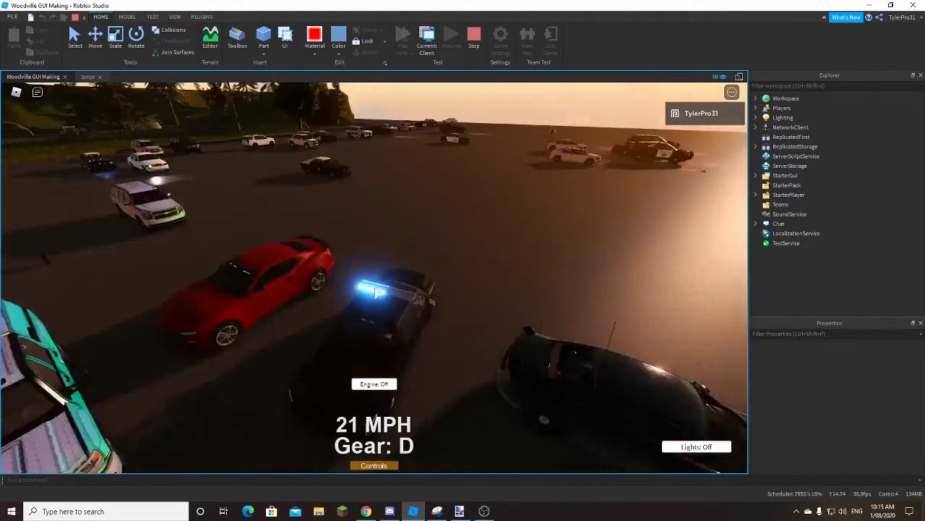
key(w)
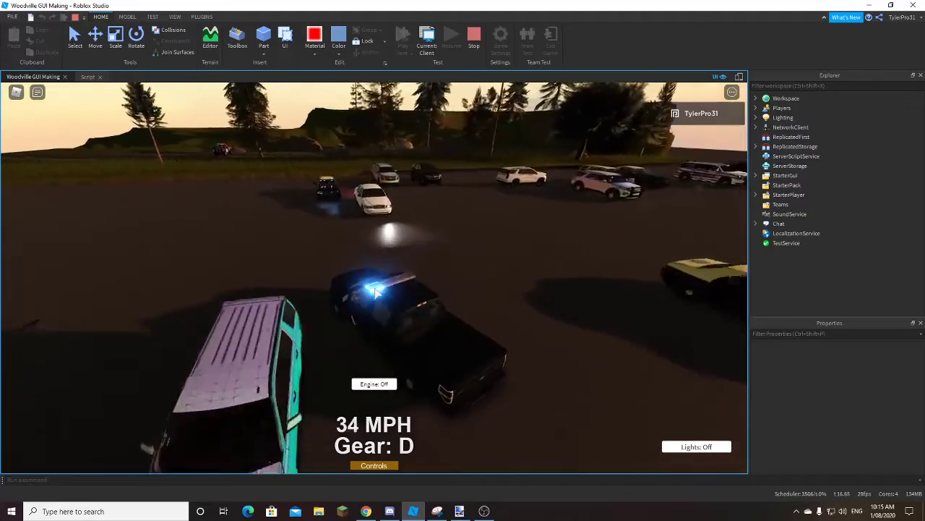
key(s)
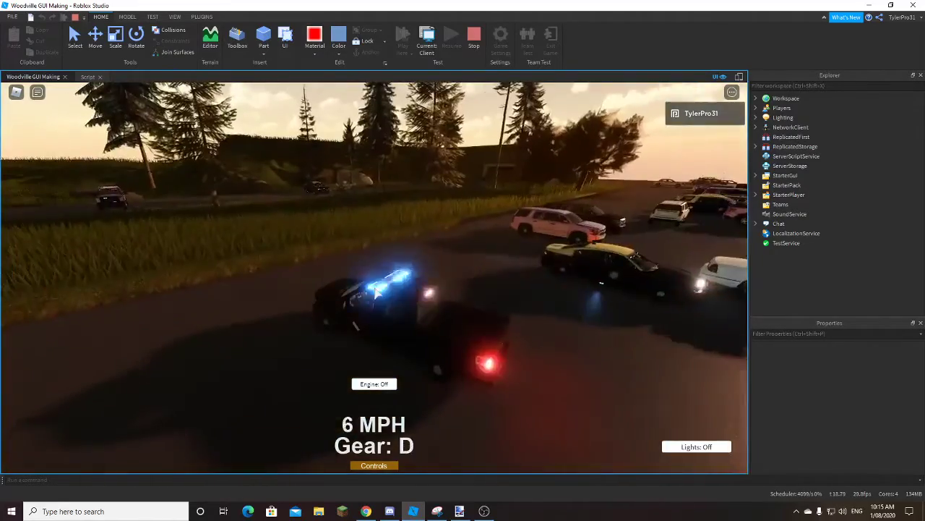
key(space)
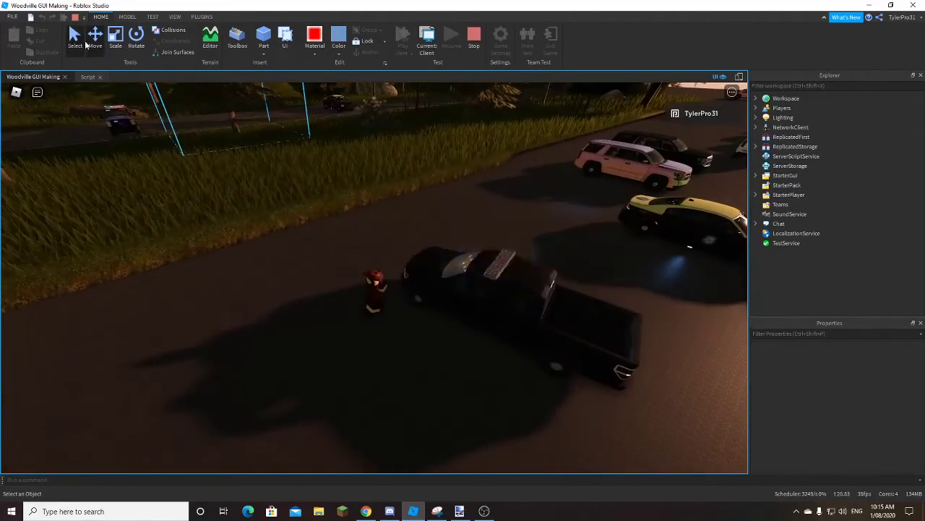
Move the f150 onto the grass and the FHP Charger onto the road
drag(462, 260, 329, 175)
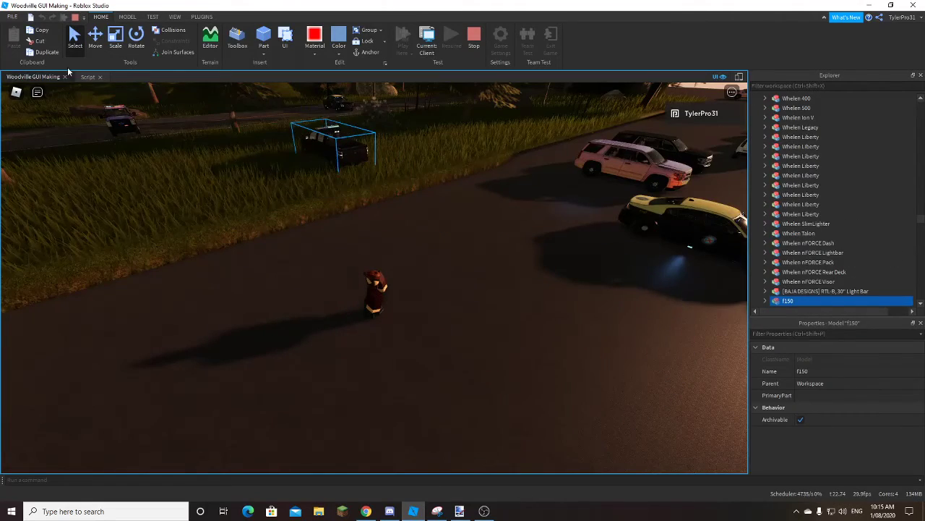
key(w)
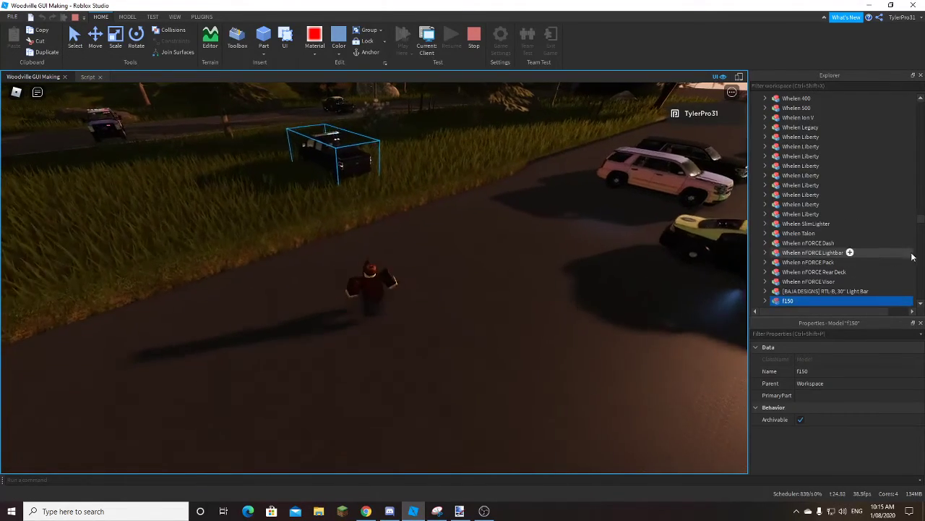
key(ctrl+d)
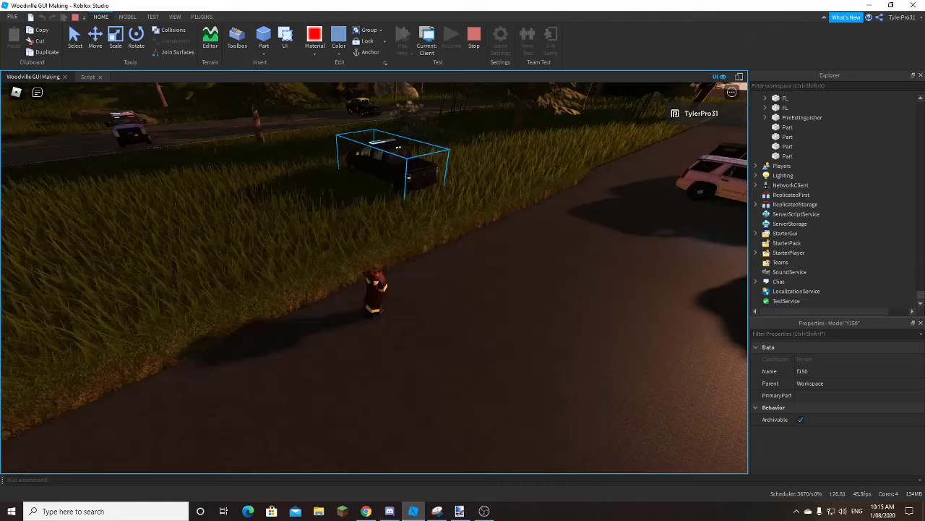
right_drag(523, 262, 243, 183)
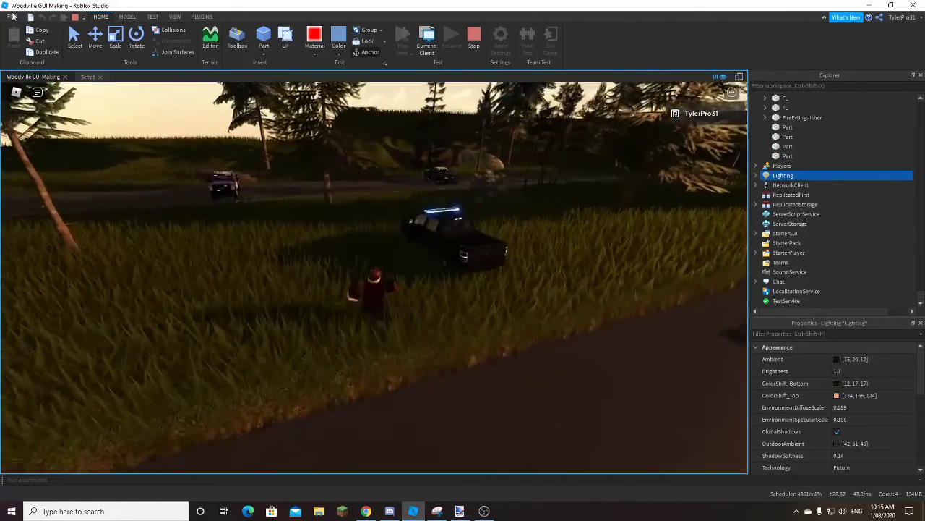
drag(256, 198, 499, 224)
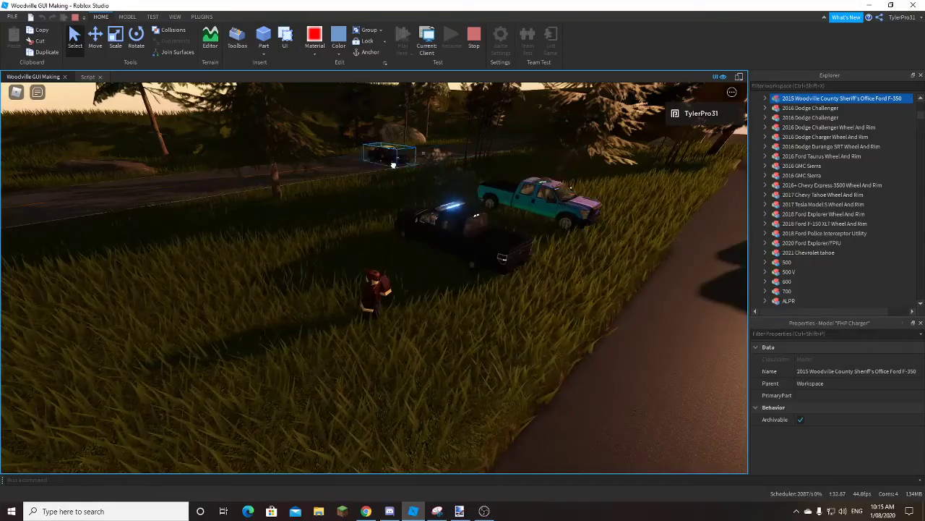
drag(671, 310, 687, 285)
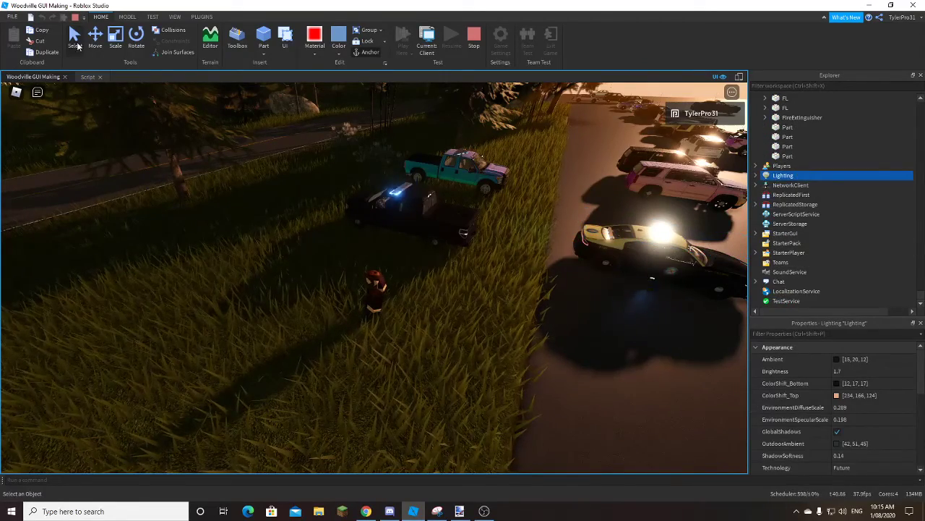
Climb back into the police truck and drive it onto the road
key(w)
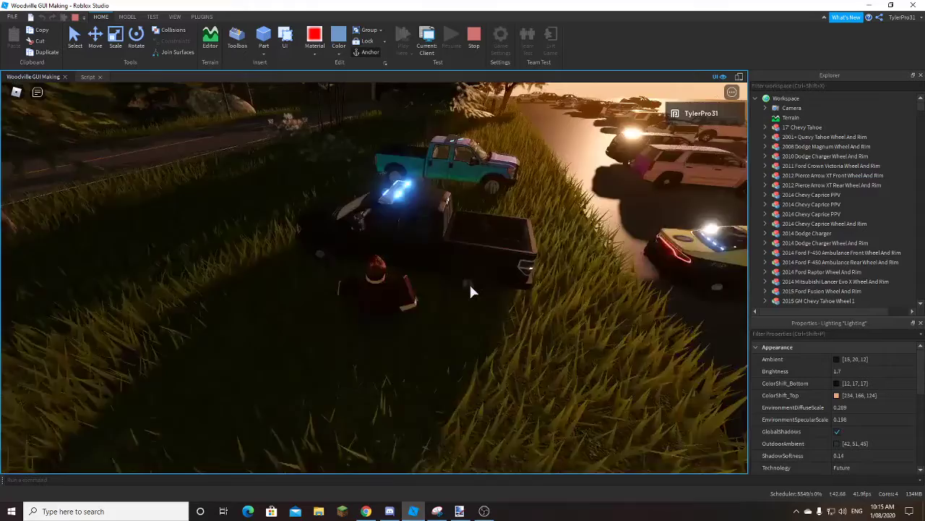
key(s)
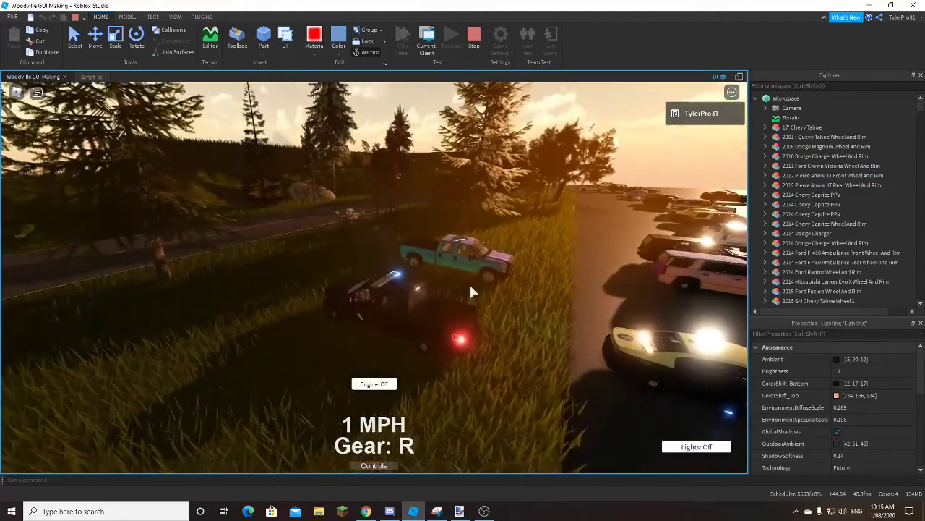
key(w)
key(w)
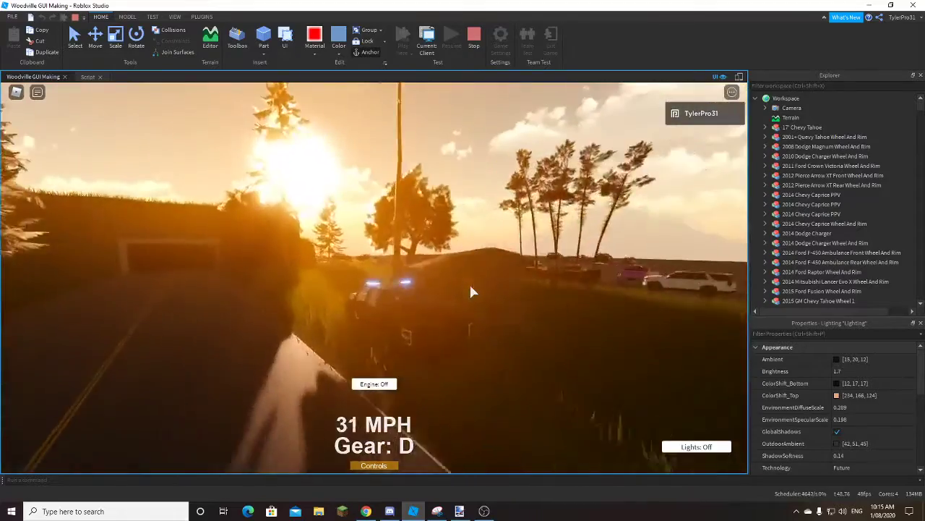
key(s)
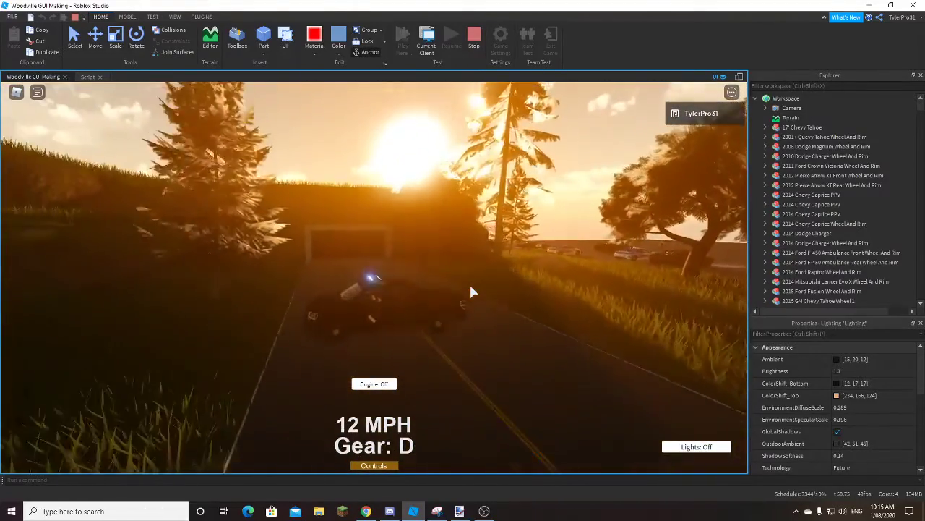
key(s)
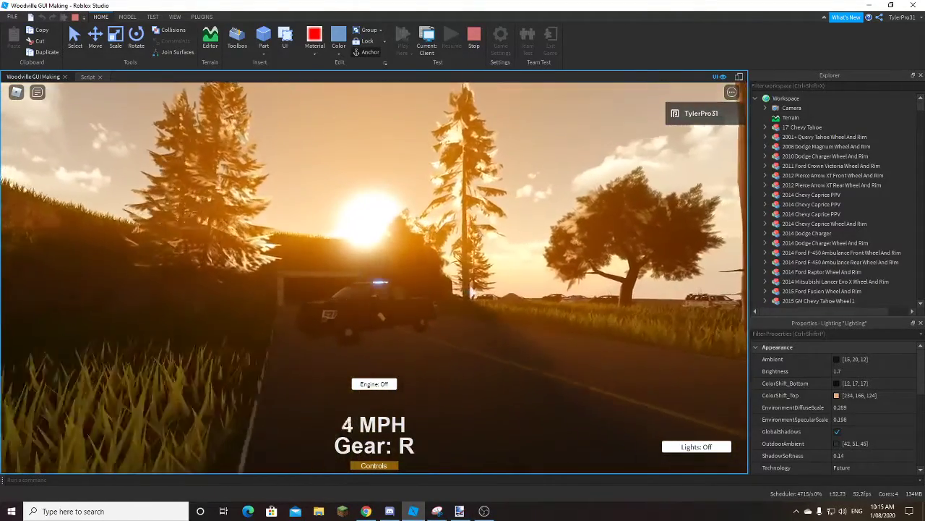
key(s)
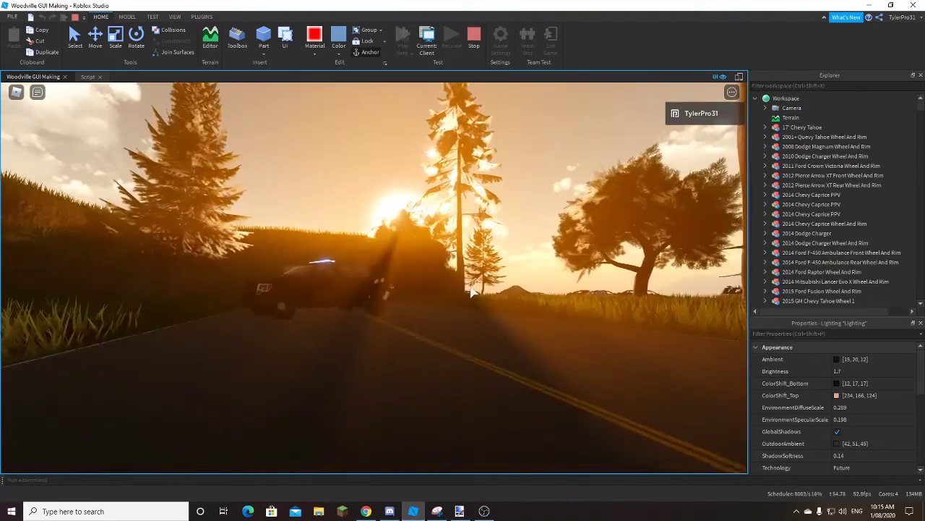